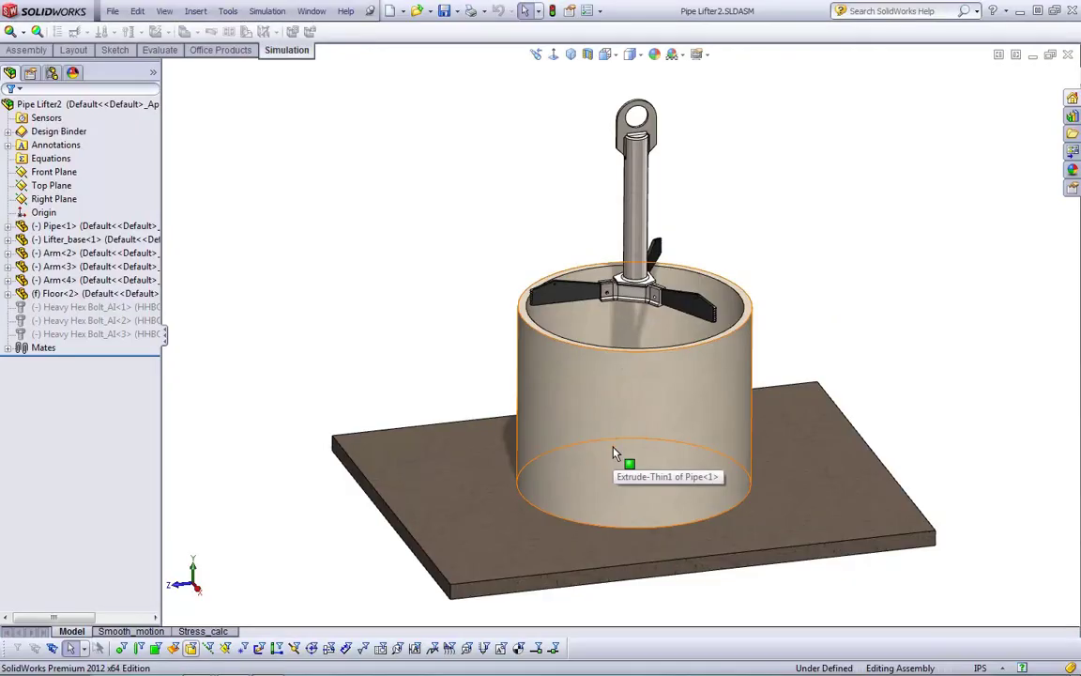
pyautogui.click(529, 320)
pyautogui.press('m')
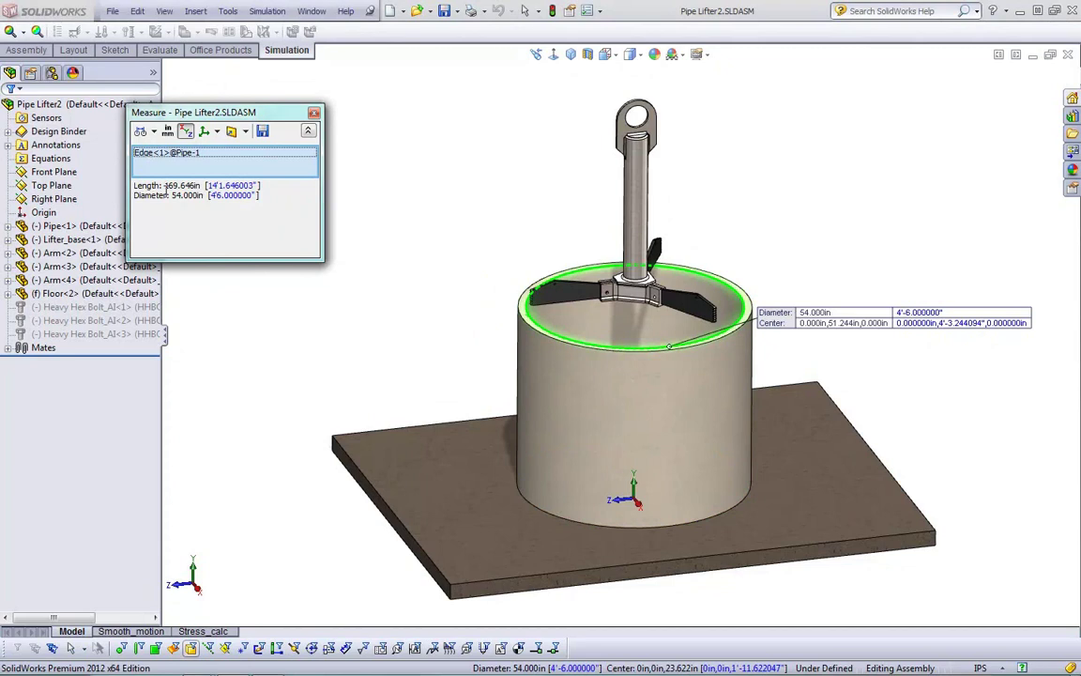
pyautogui.moveTo(208, 195); pyautogui.dragTo(222, 199)
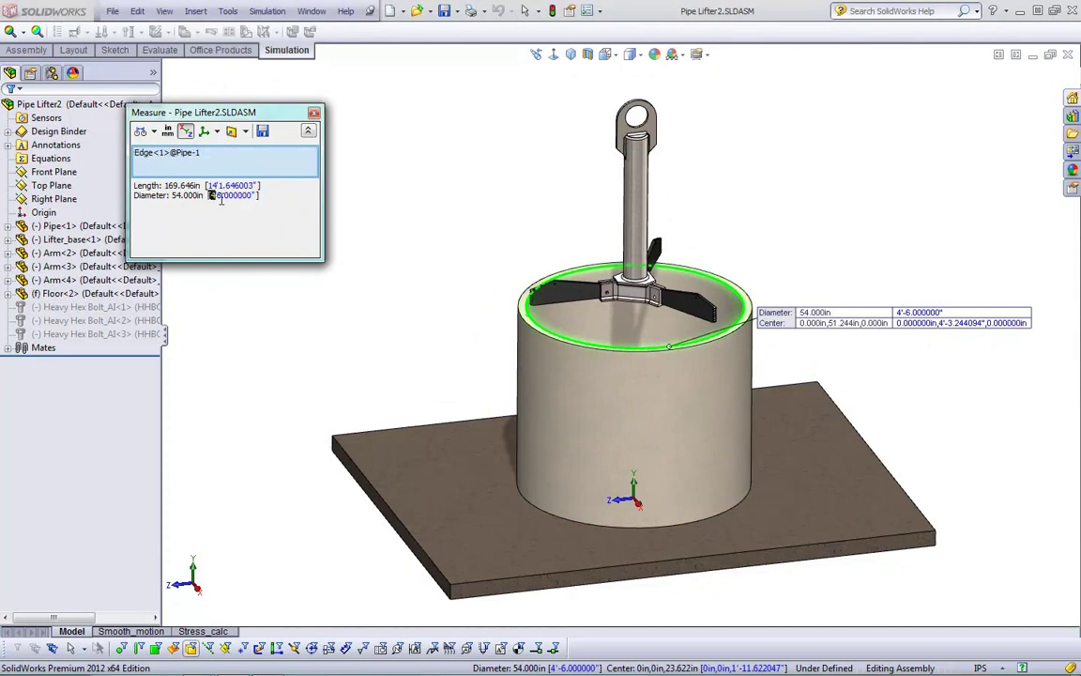
pyautogui.click(222, 203)
pyautogui.click(313, 113)
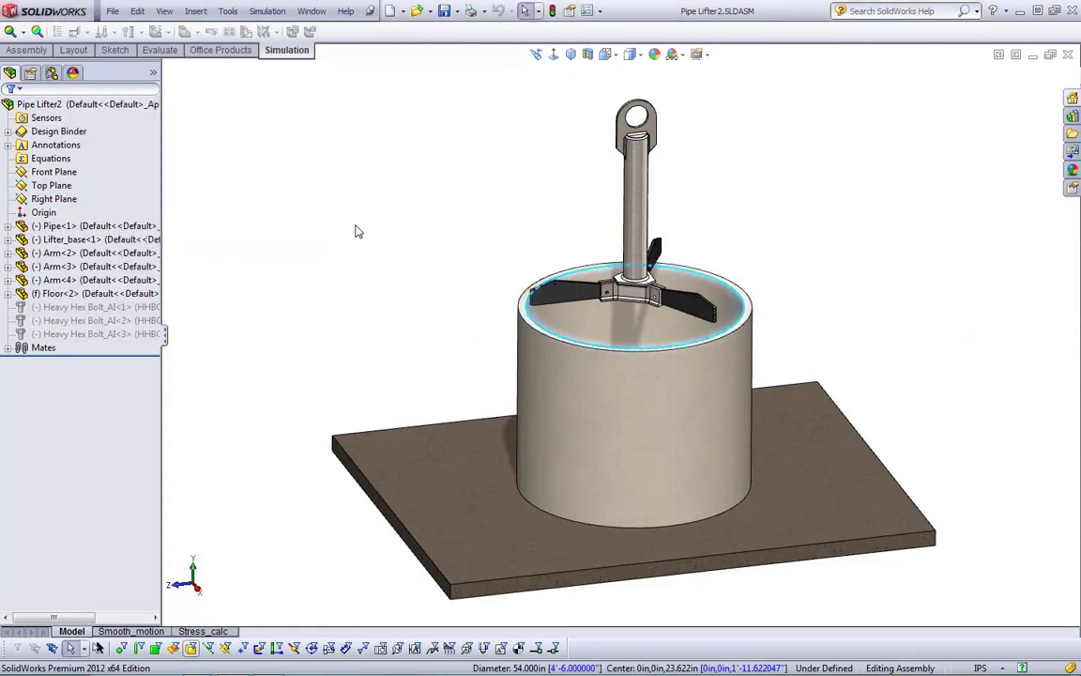
pyautogui.click(357, 229)
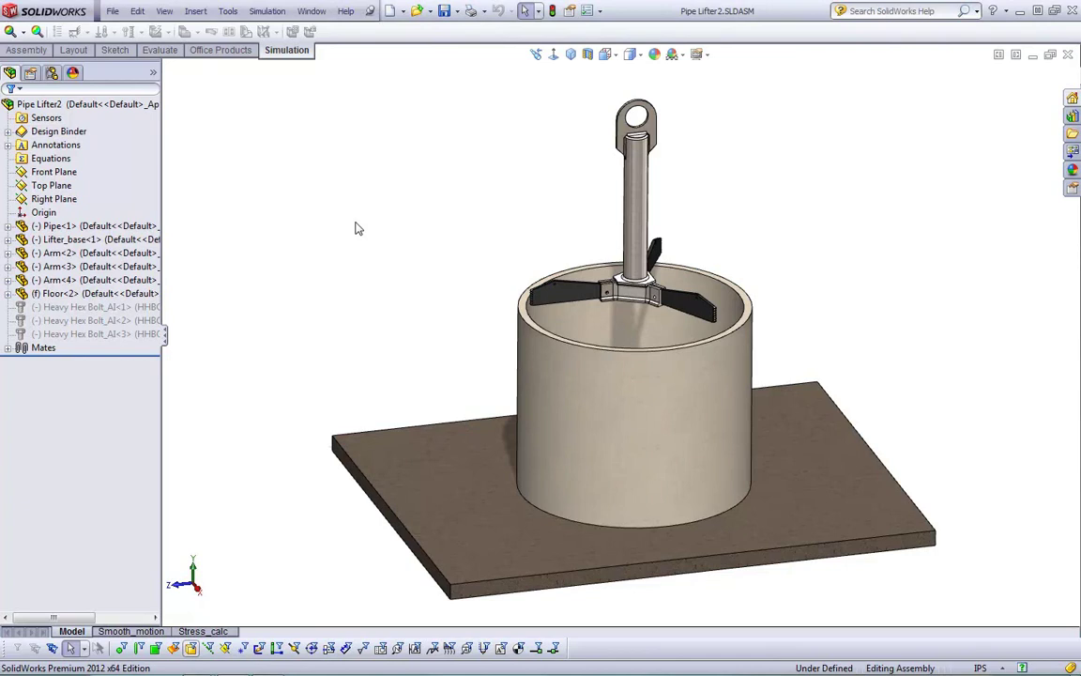
# Switch to the Stress_calc study and inspect Gravity, Lower_lifter1 and the Arm_lifter1 mate.
pyautogui.click(204, 630)
pyautogui.rightClick(204, 630)
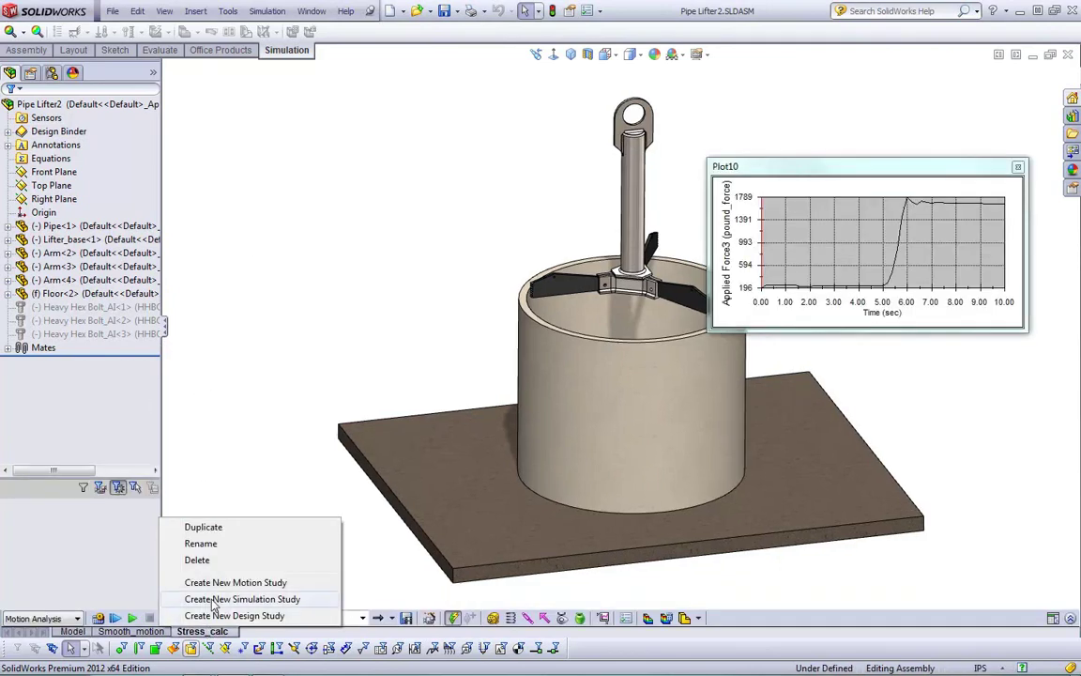
pyautogui.click(205, 631)
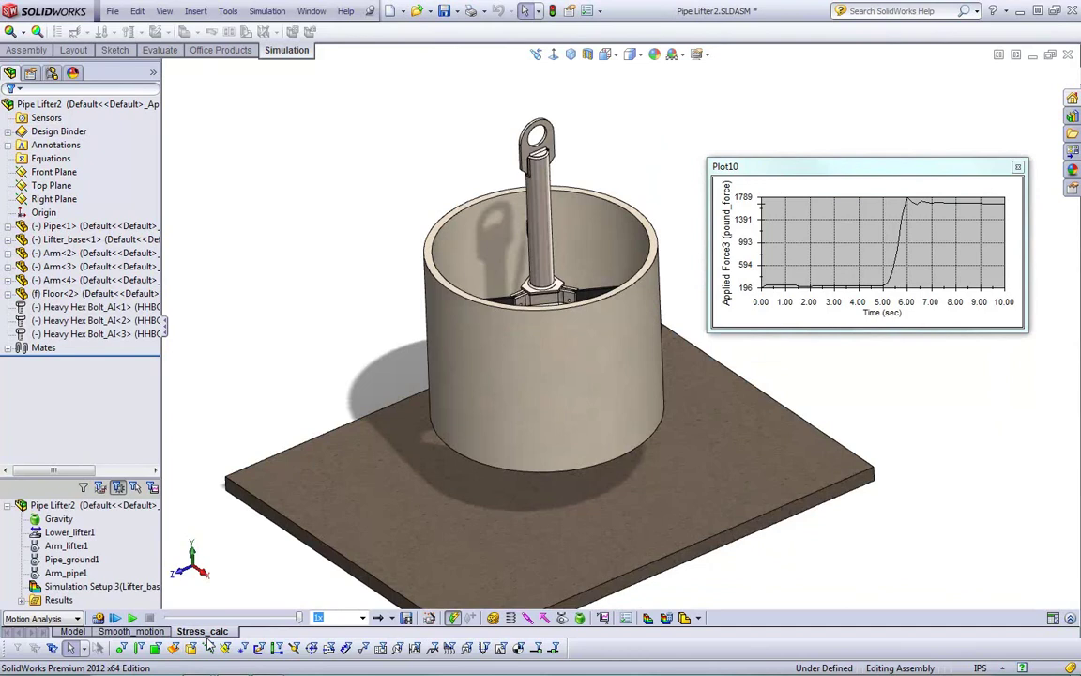
pyautogui.click(56, 519)
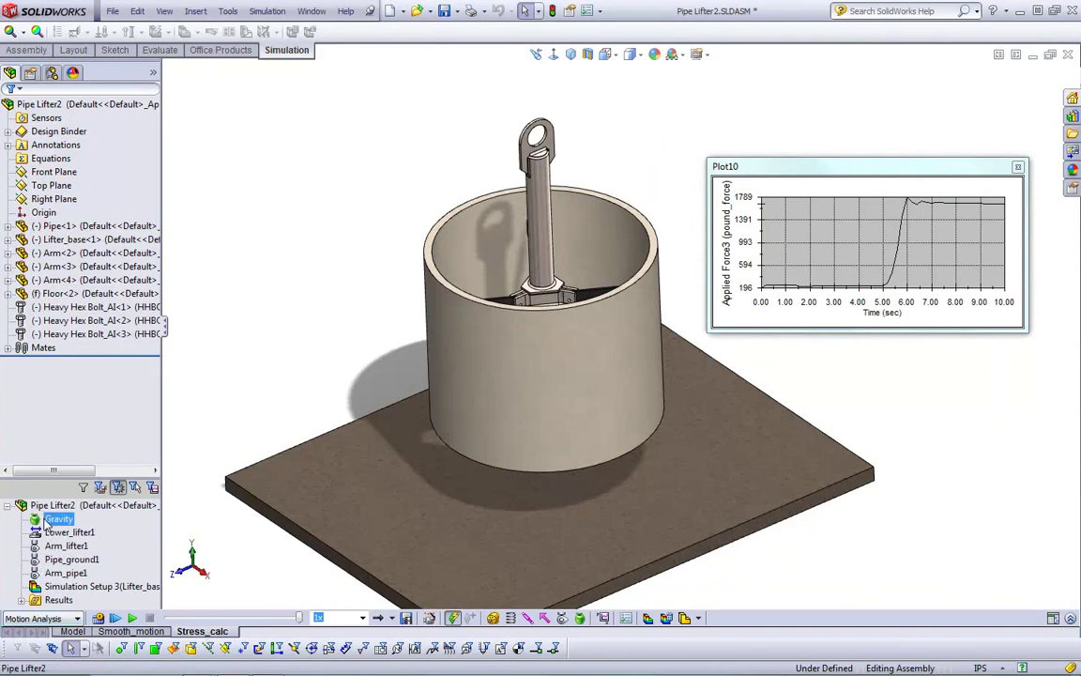
pyautogui.keyDown('ctrl'); pyautogui.click(55, 532); pyautogui.keyUp('ctrl')
pyautogui.click(53, 532)
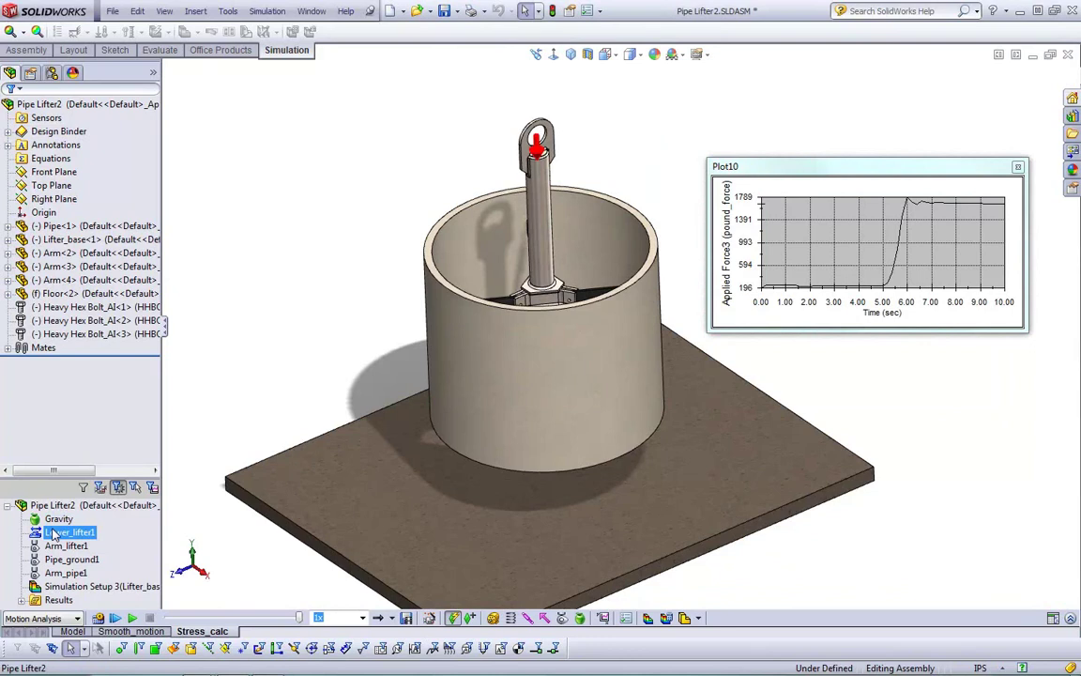
pyautogui.click(64, 545)
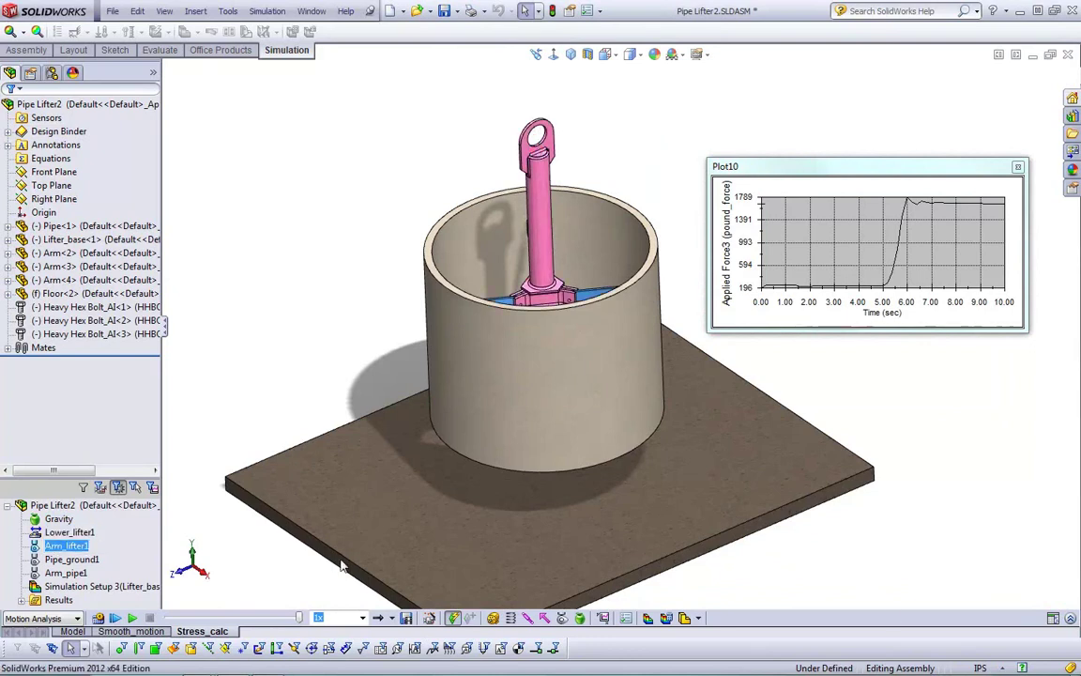
# Expand the timeline, inspect the Pipe_ground1 and Arm_pipe1 mates, and close Plot10.
pyautogui.moveTo(563, 608); pyautogui.dragTo(378, 507)
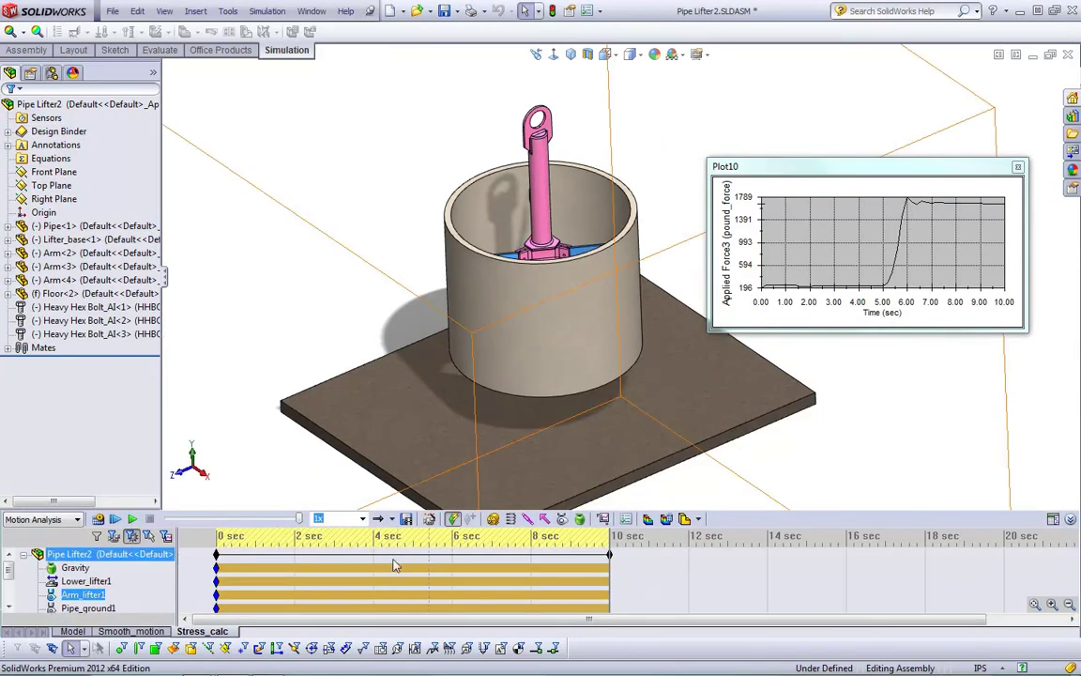
pyautogui.click(88, 608)
pyautogui.keyDown('ctrl'); pyautogui.click(87, 607); pyautogui.keyUp('ctrl')
pyautogui.scroll(-1, 139, 583)
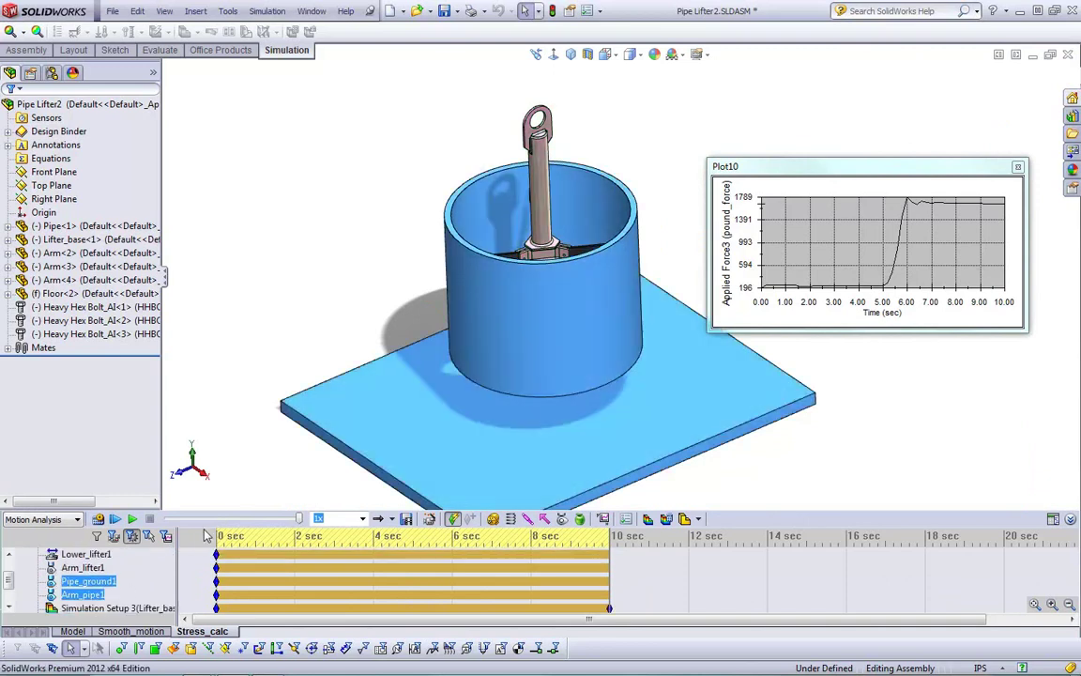
pyautogui.click(139, 583)
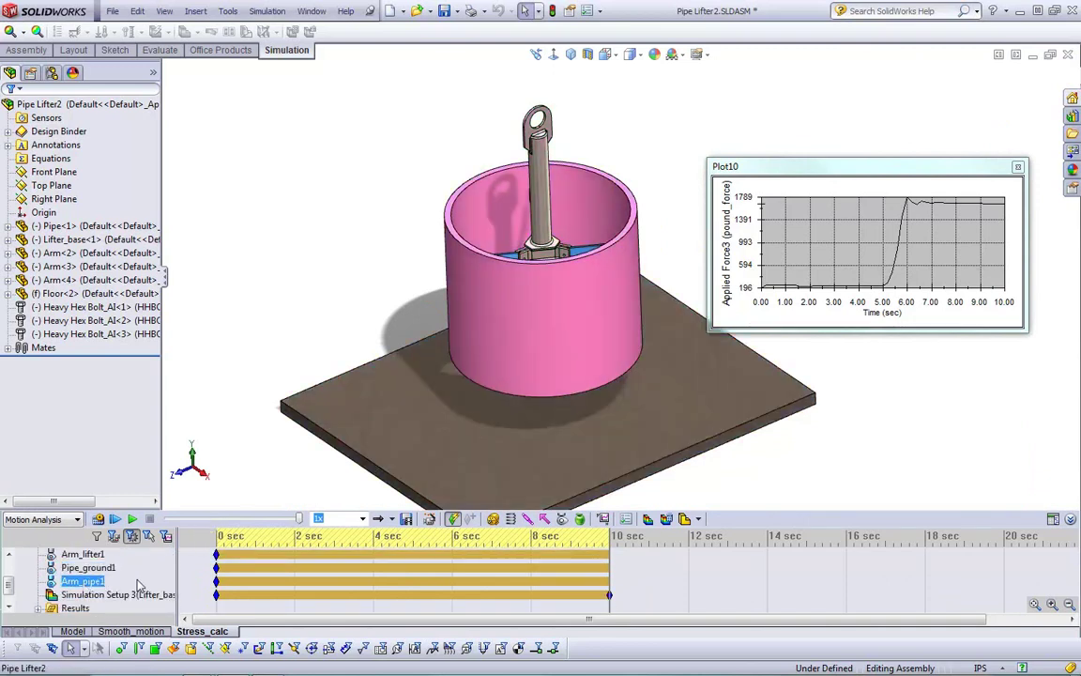
pyautogui.click(960, 239)
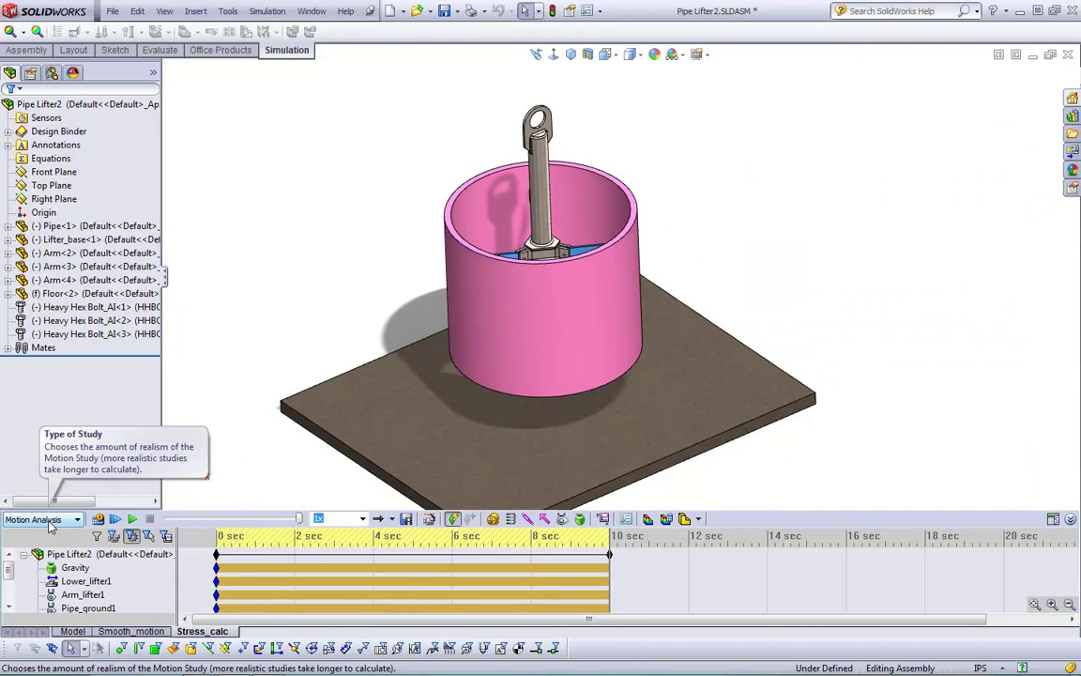
pyautogui.click(600, 11)
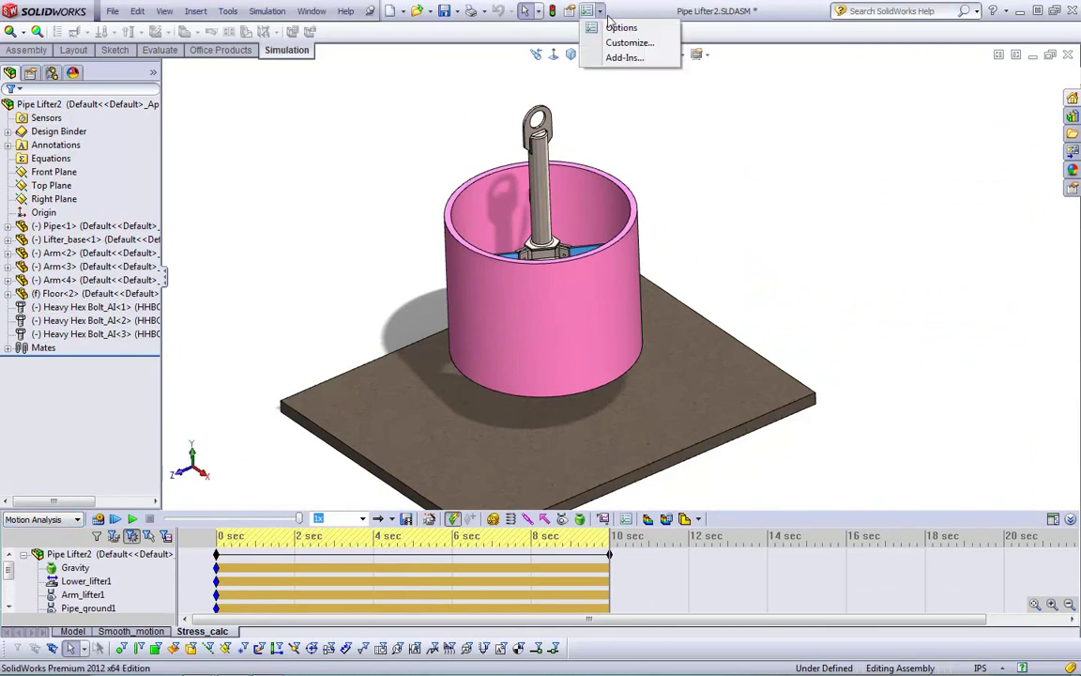
pyautogui.click(621, 57)
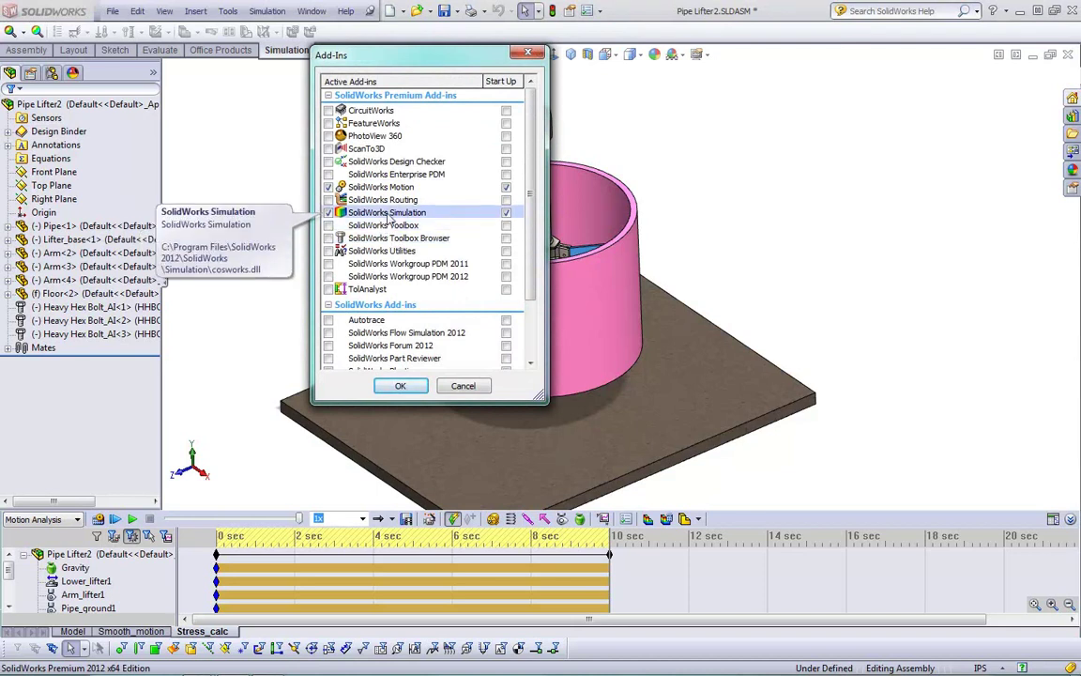
pyautogui.click(401, 386)
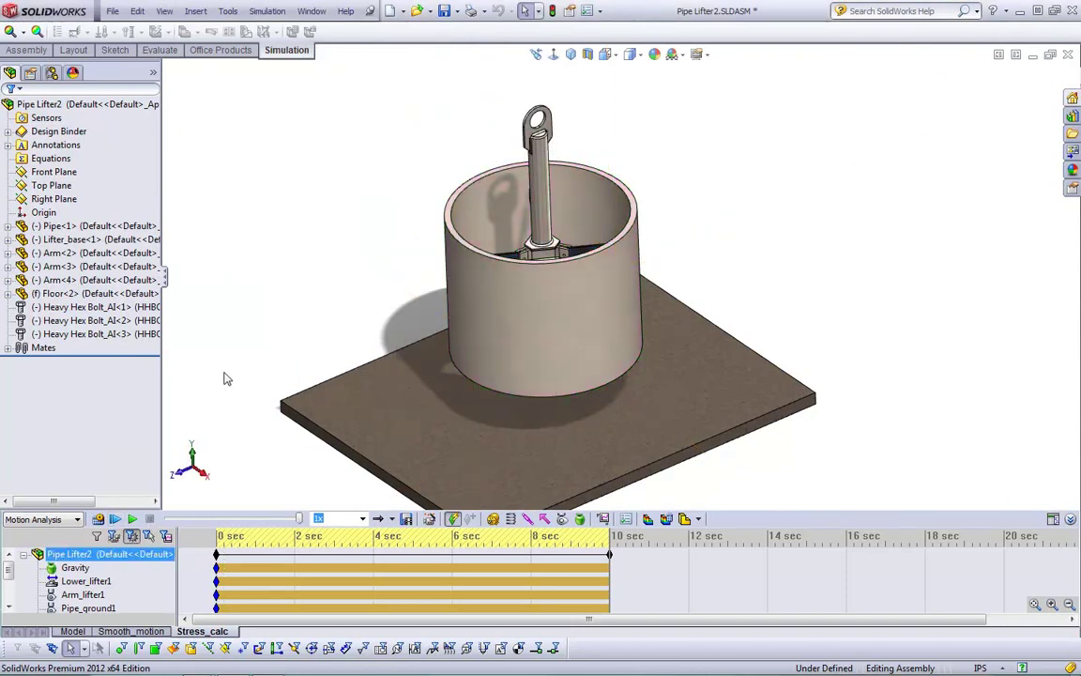
# Calculate the Stress_calc motion study over its 10-second timeline.
pyautogui.click(116, 520)
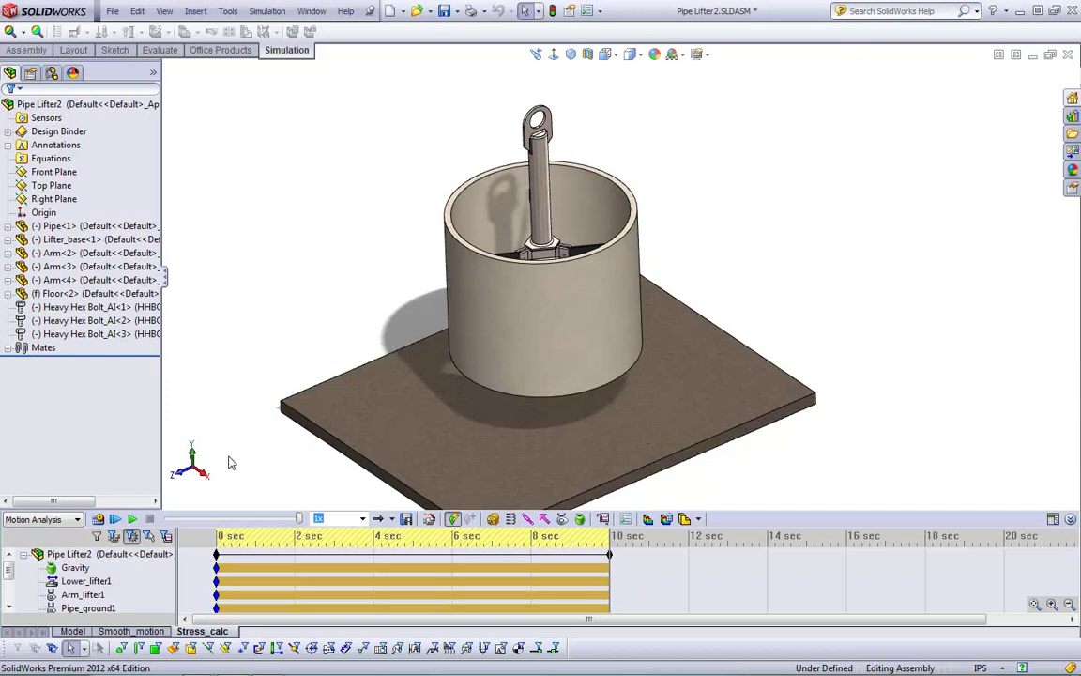
# Show a von Mises stress plot at 10 seconds (5.7 to 4,899.1 psi).
pyautogui.click(700, 522)
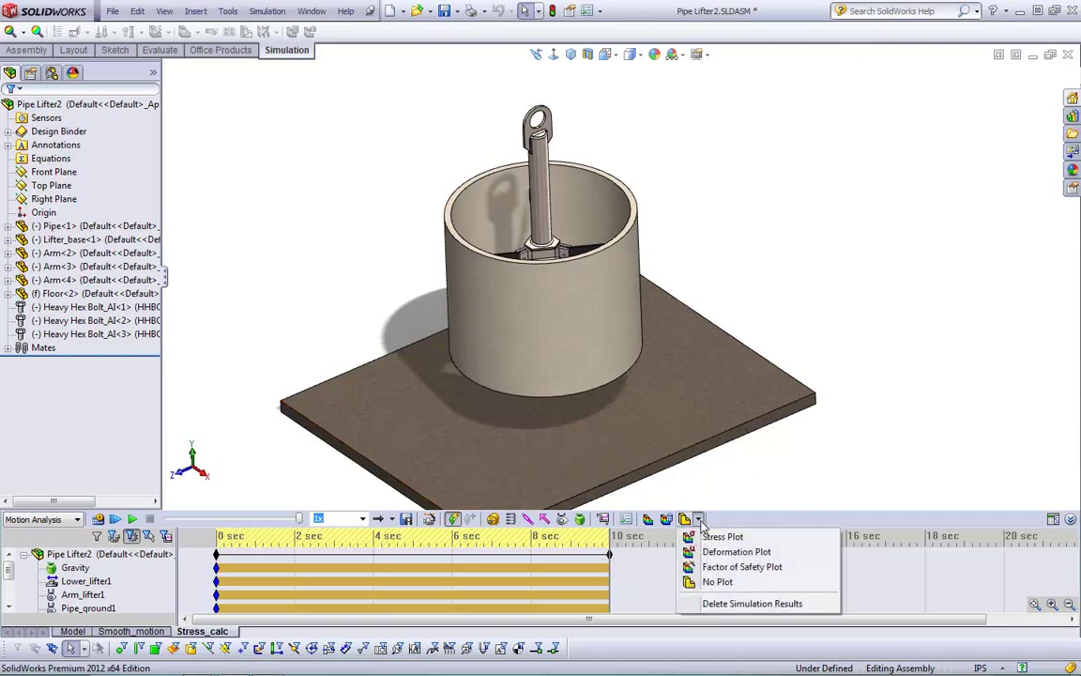
pyautogui.click(668, 533)
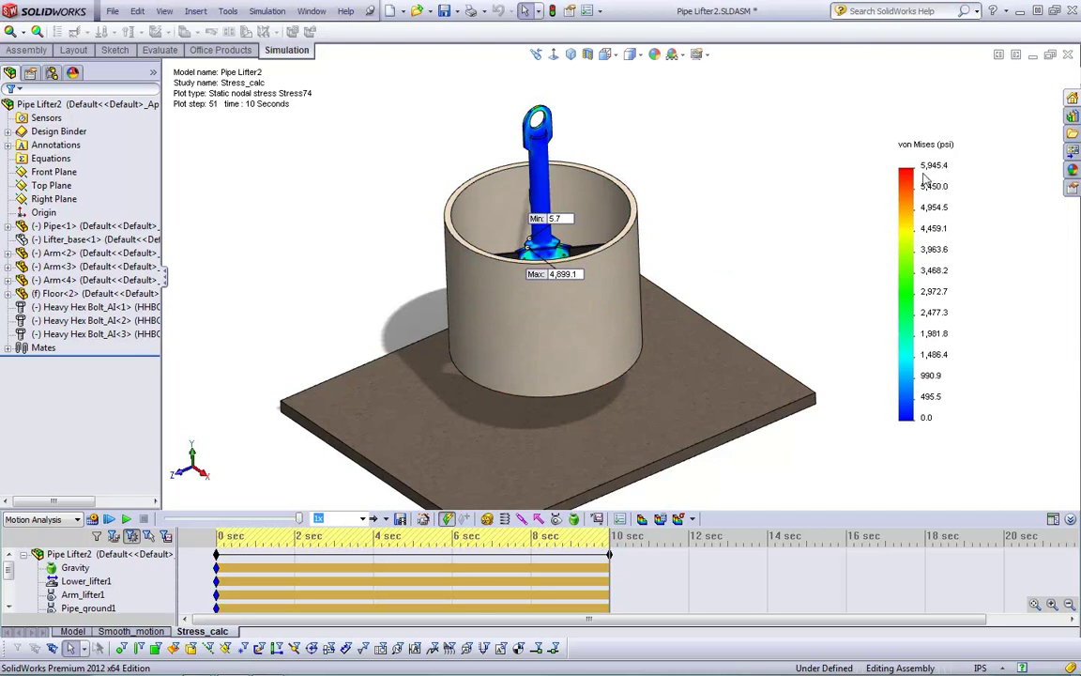
# Show the deformation plot, then the factor of safety plot with minimum FOS 6.53.
pyautogui.click(691, 519)
pyautogui.click(728, 551)
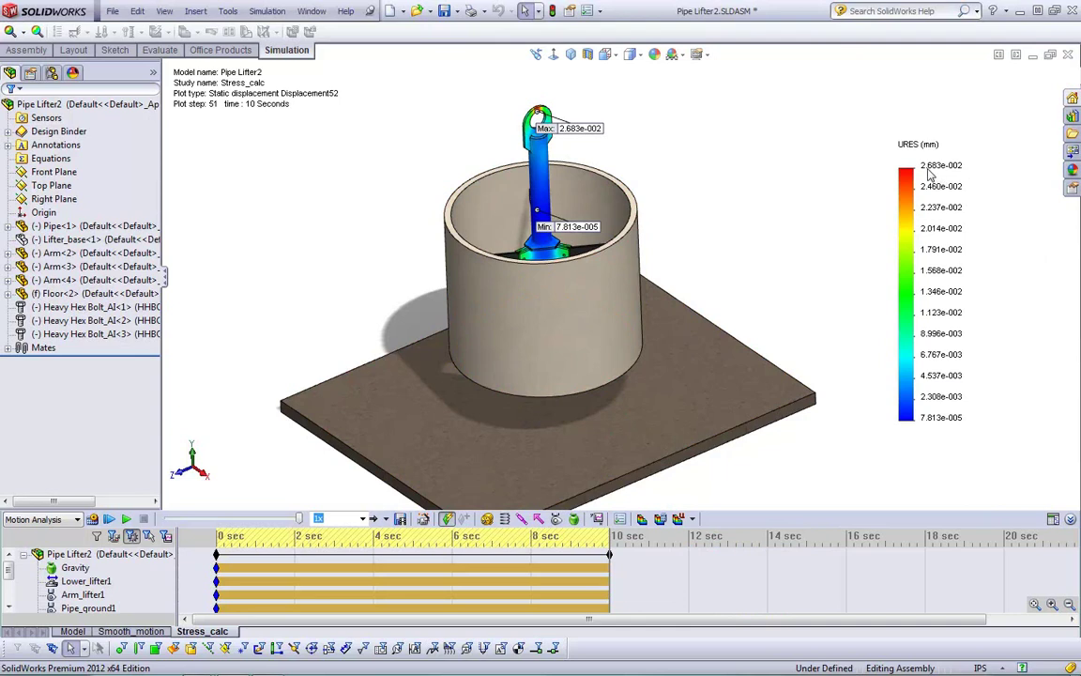
pyautogui.click(692, 519)
pyautogui.click(709, 567)
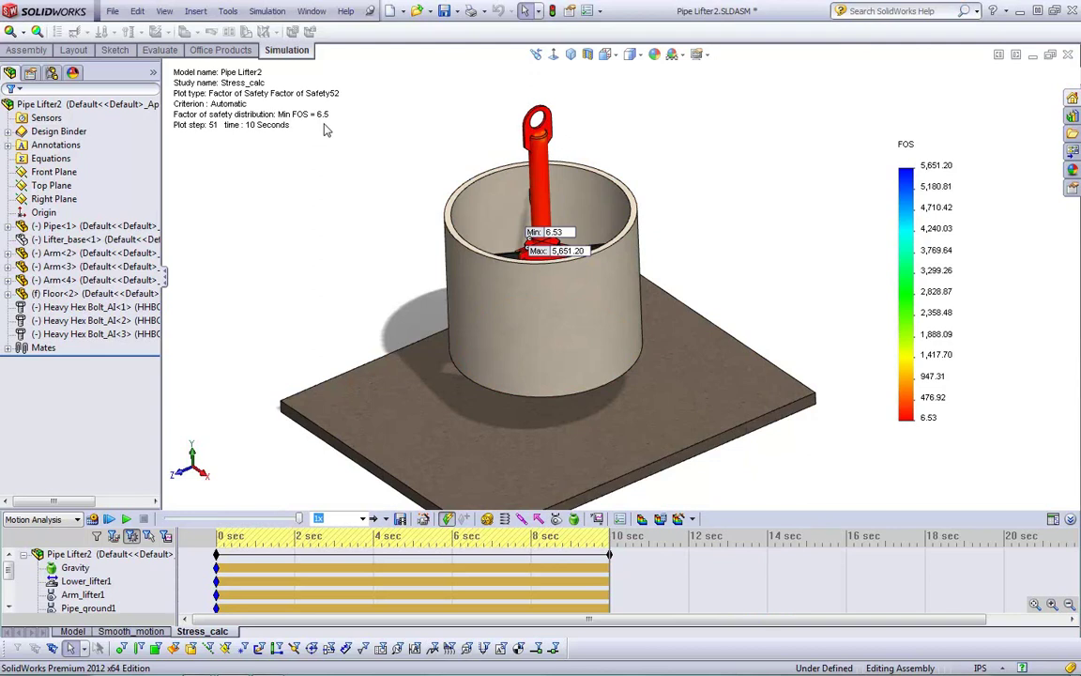
# Import the motion loads for component Lifter_base-1 at the chosen frame into a simulation study.
pyautogui.click(266, 10)
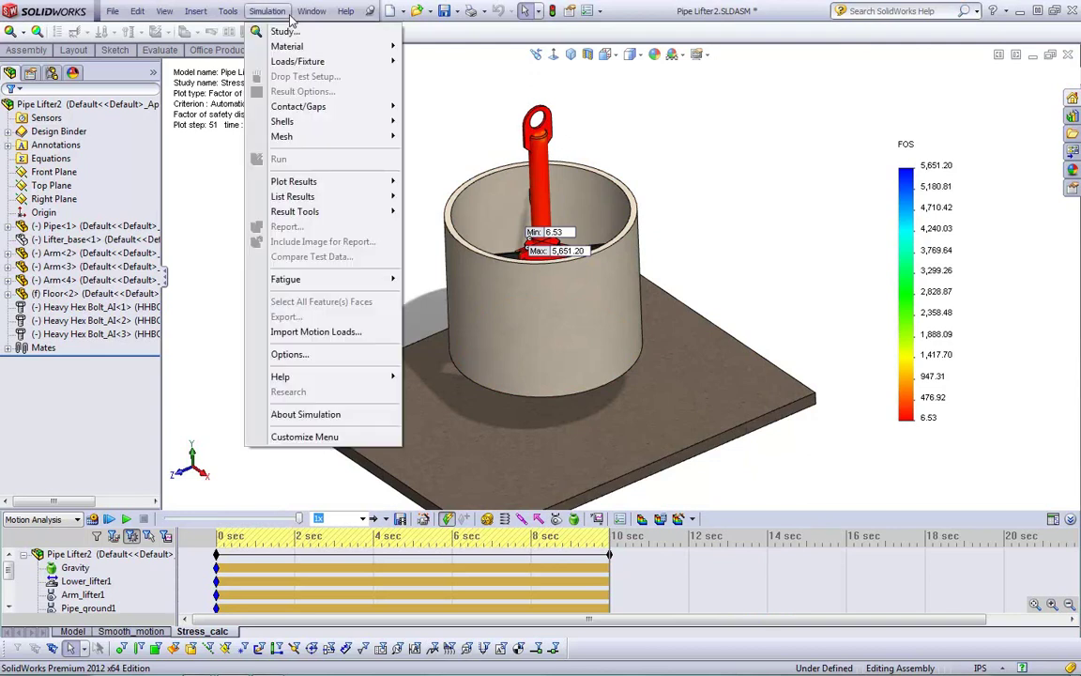
pyautogui.click(312, 332)
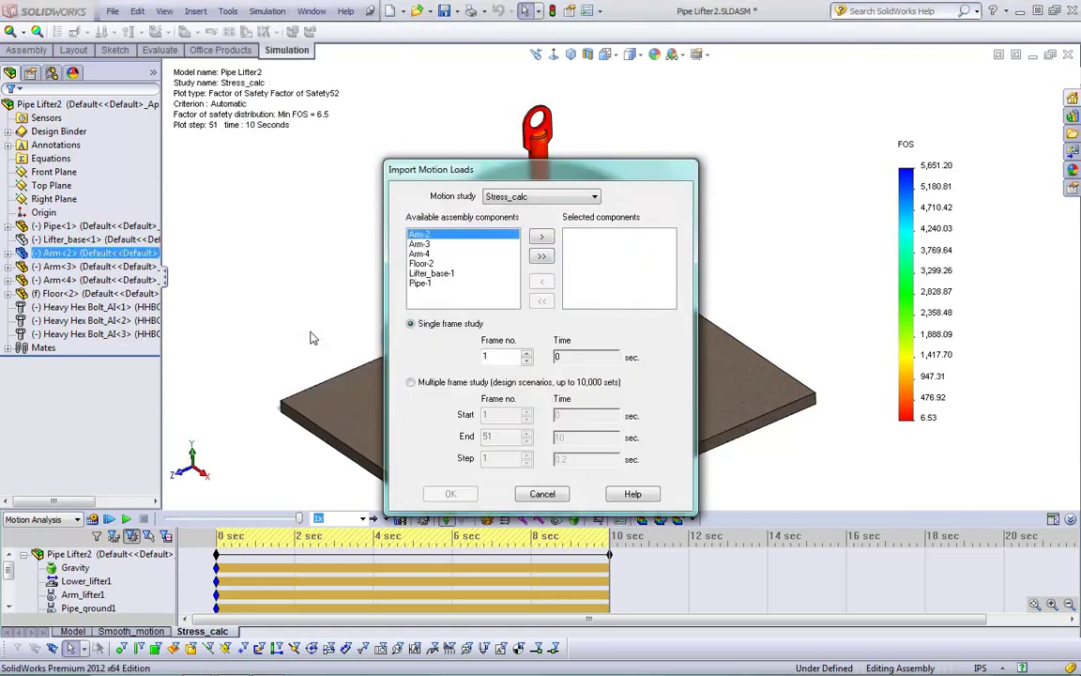
pyautogui.click(430, 273)
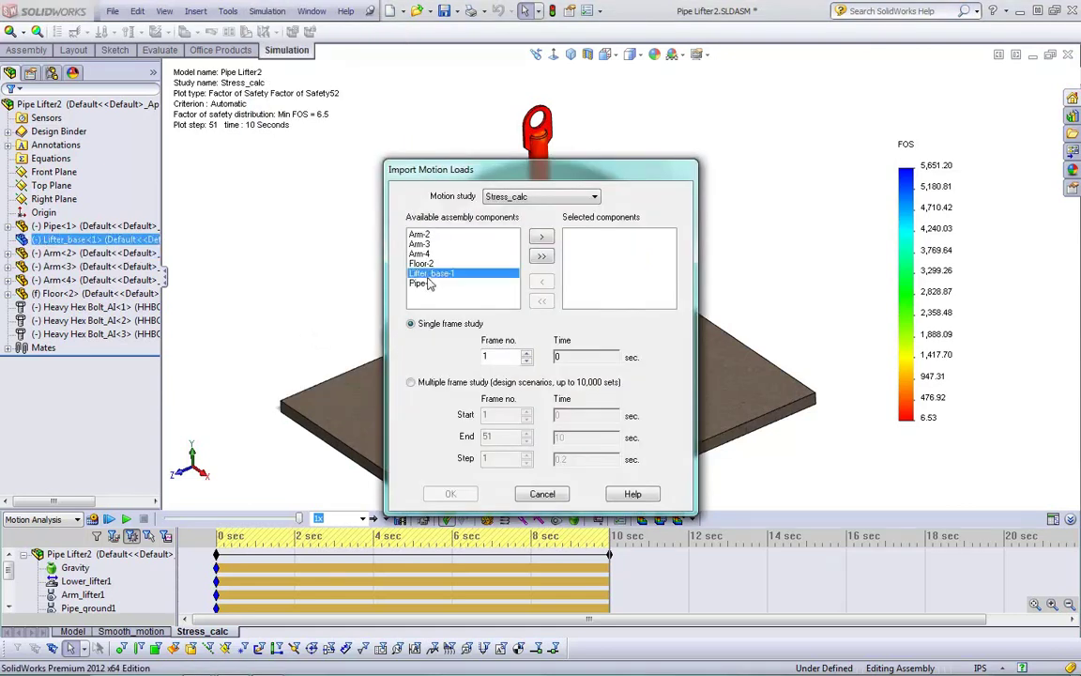
pyautogui.click(541, 237)
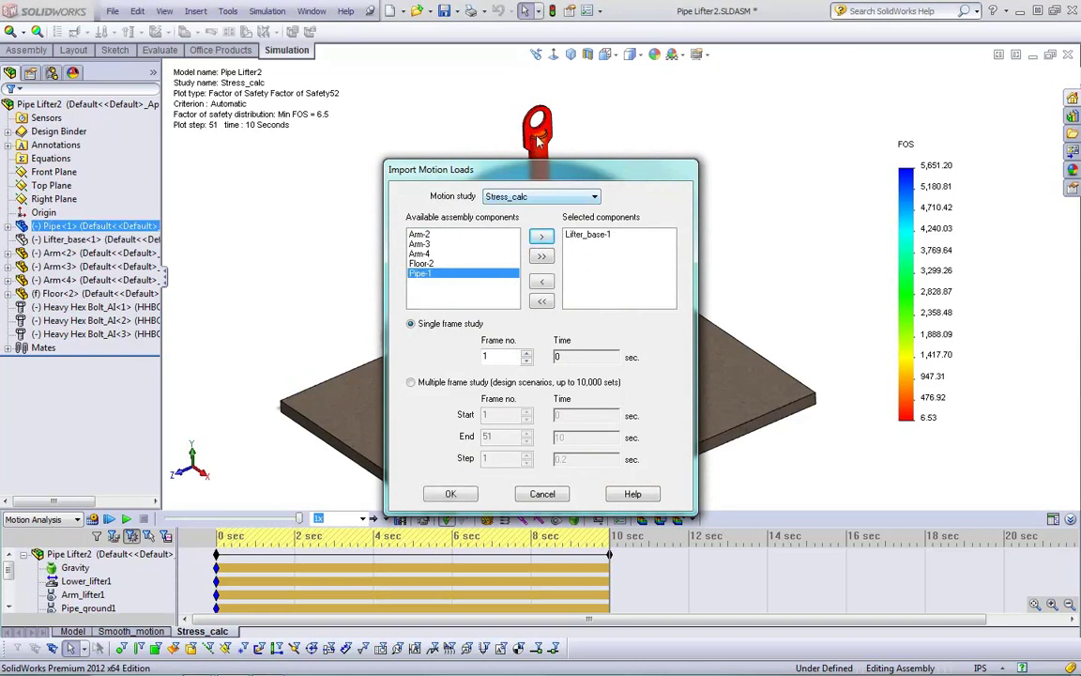
pyautogui.click(526, 354)
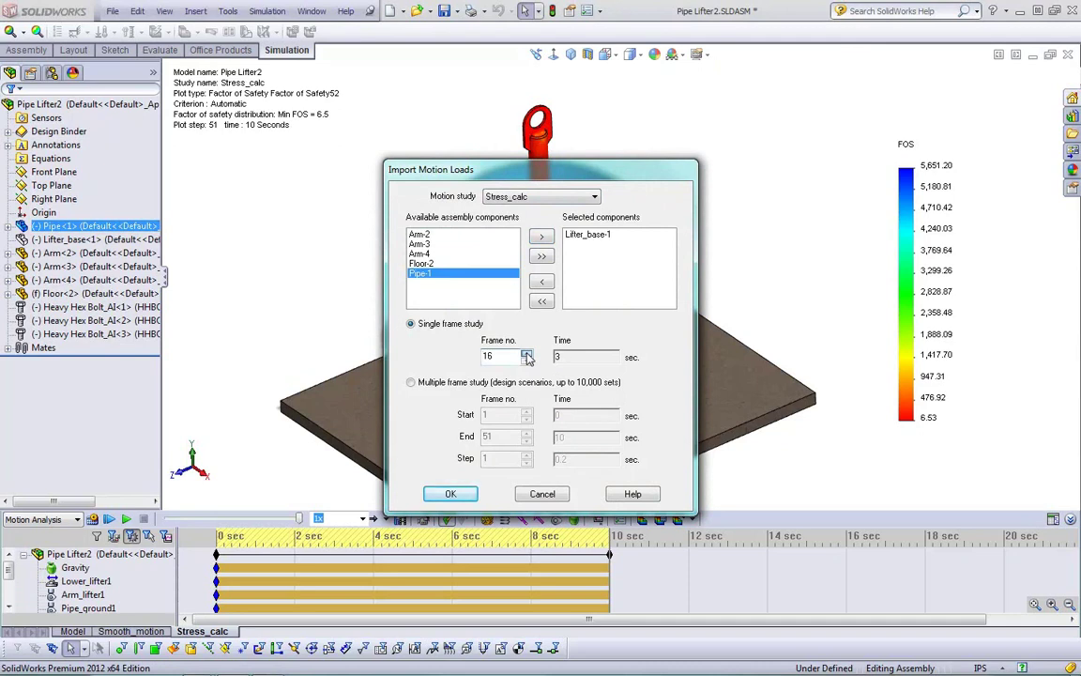
pyautogui.click(526, 355)
pyautogui.click(527, 362)
pyautogui.click(450, 493)
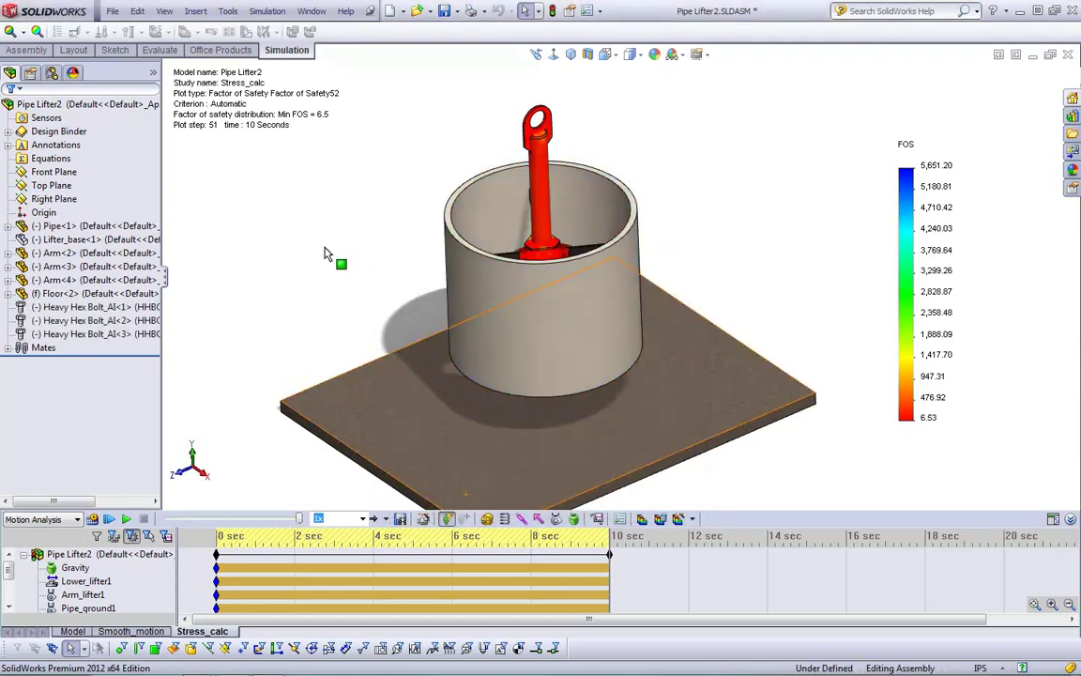
pyautogui.rightClick(89, 243)
# Open the Lifter_base part, switch to study CM2-ALT-Frame-51 and check its gravity load.
pyautogui.click(197, 199)
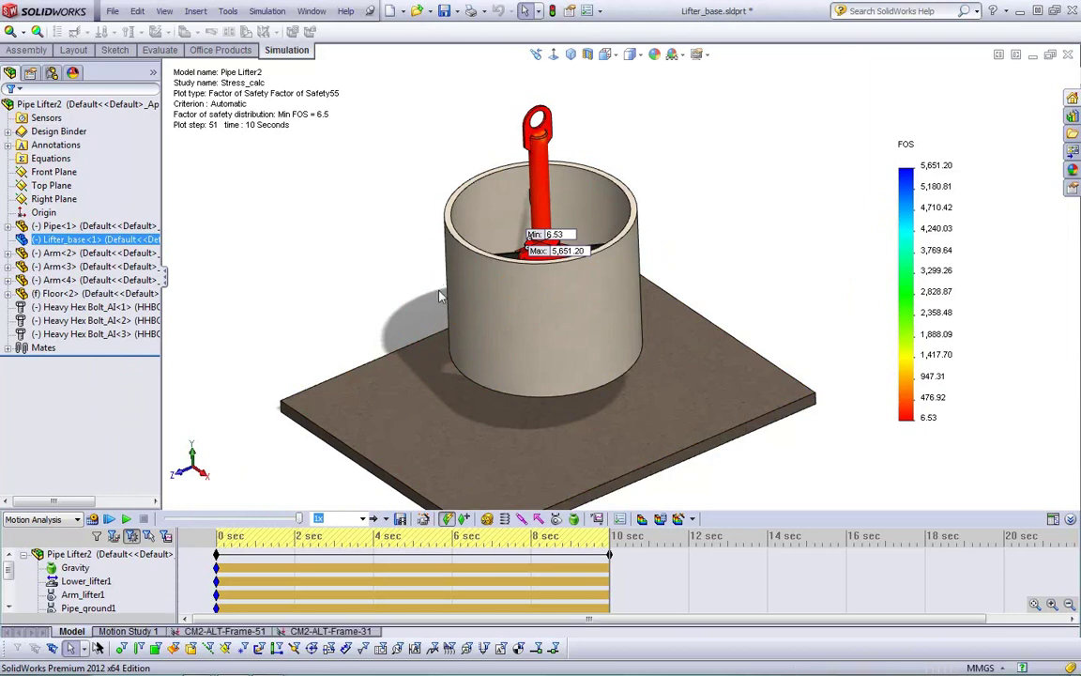
pyautogui.press('f')
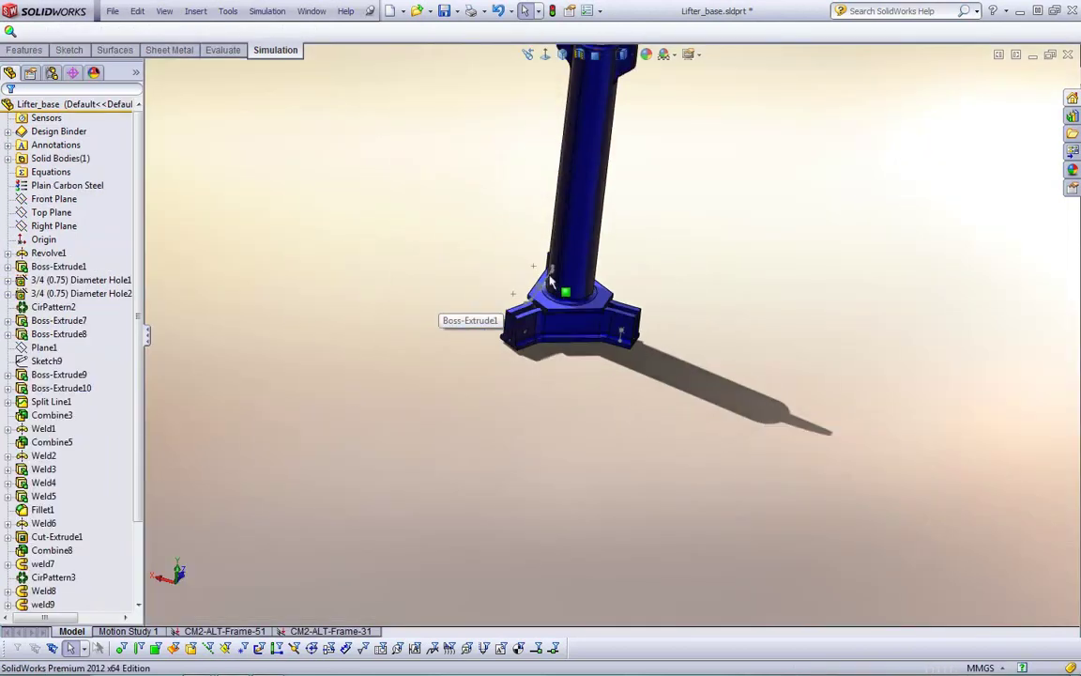
pyautogui.click(225, 631)
pyautogui.moveTo(241, 518); pyautogui.dragTo(413, 382, button='middle')
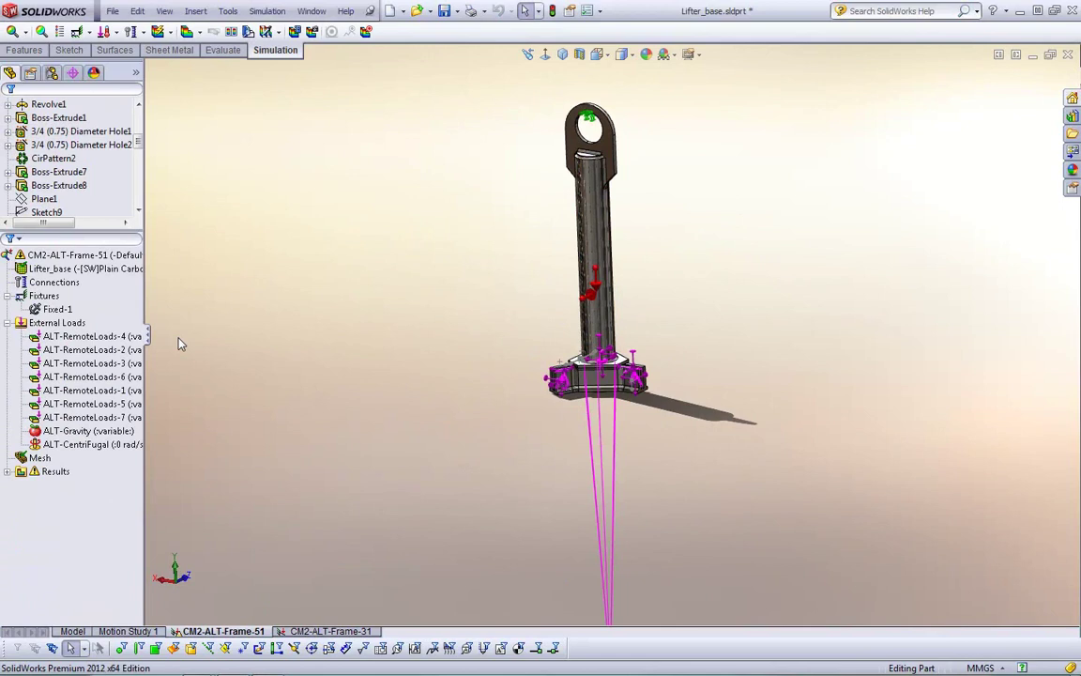
pyautogui.click(111, 432)
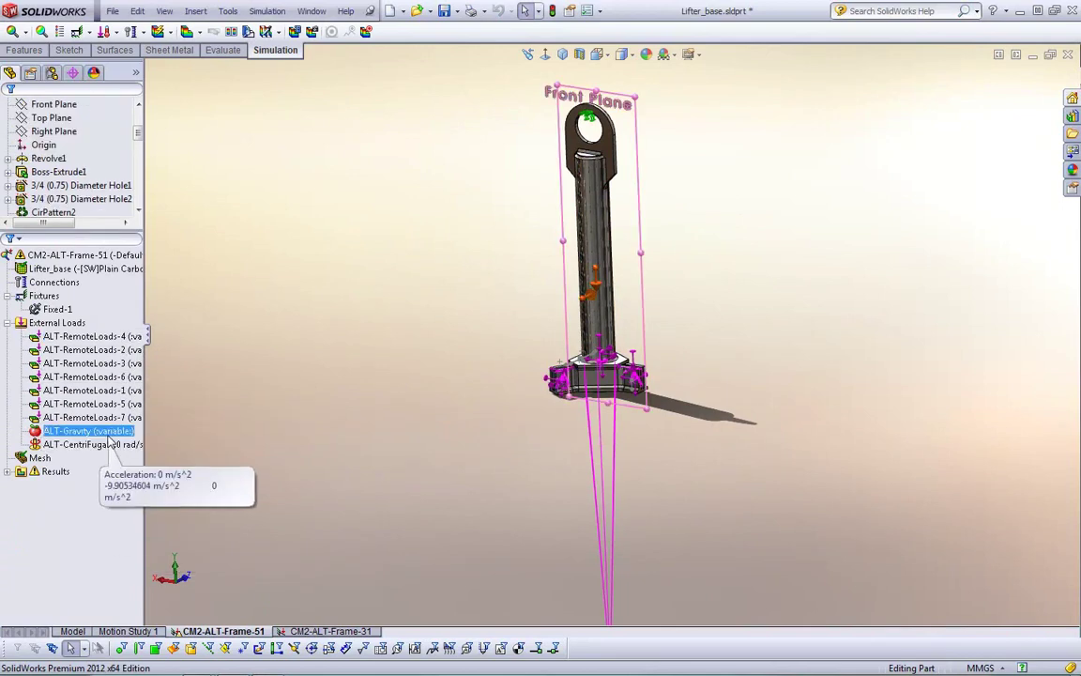
pyautogui.click(780, 186)
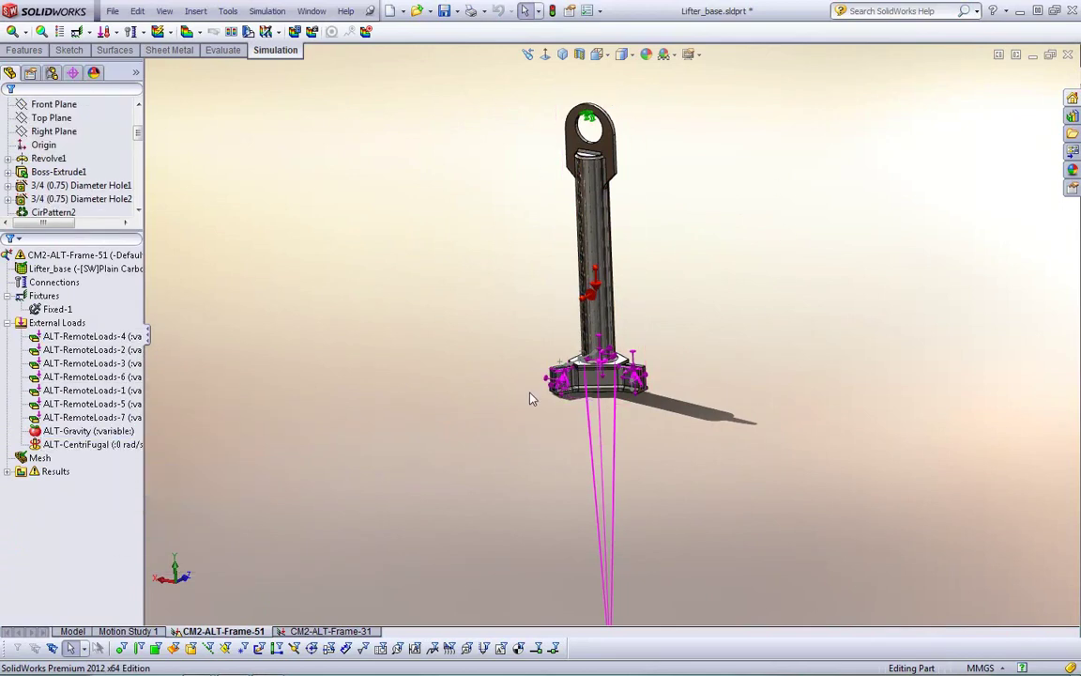
# Expand the Results folder and hide all external load symbols on the part.
pyautogui.click(54, 471)
pyautogui.click(8, 471)
pyautogui.click(41, 485)
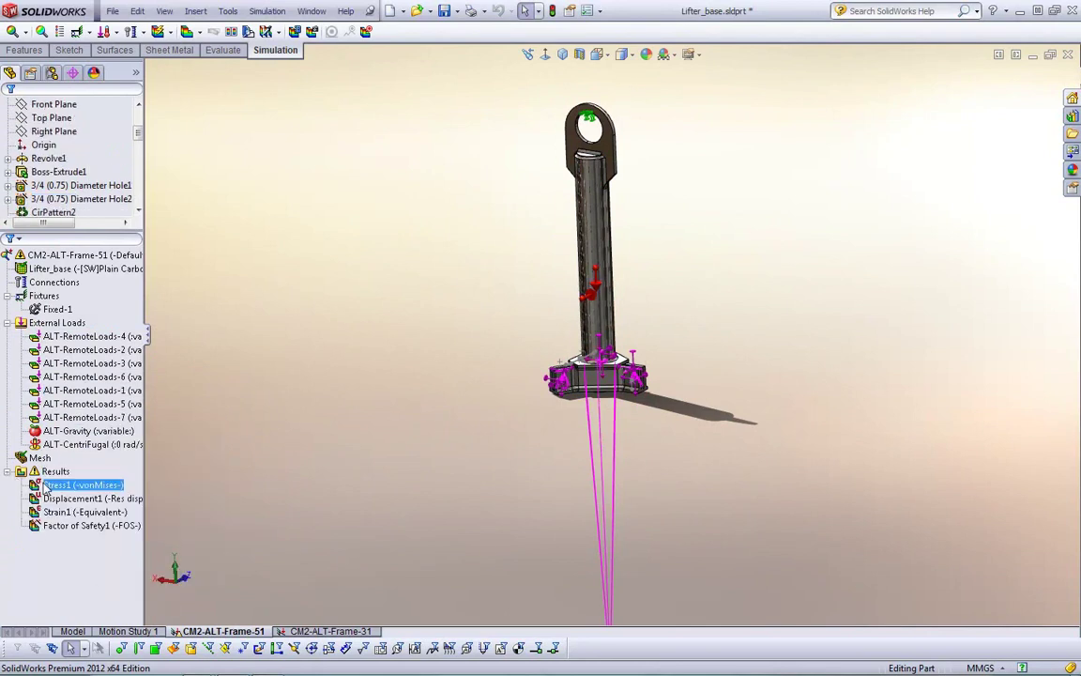
pyautogui.rightClick(42, 297)
pyautogui.press('Escape')
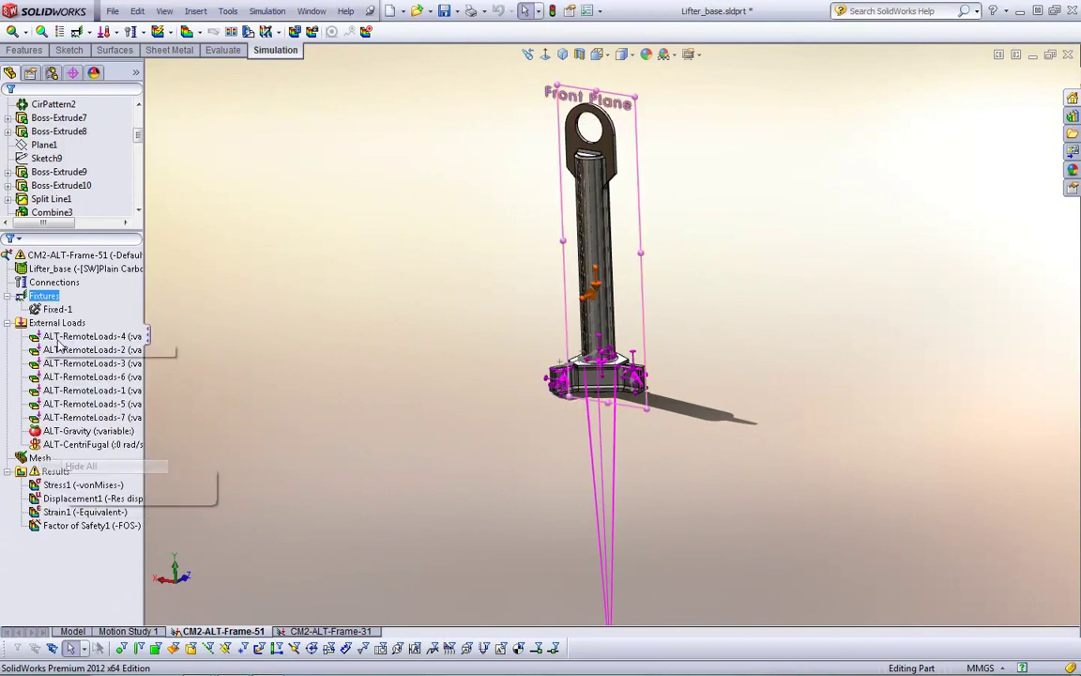
pyautogui.click(56, 323)
pyautogui.rightClick(57, 324)
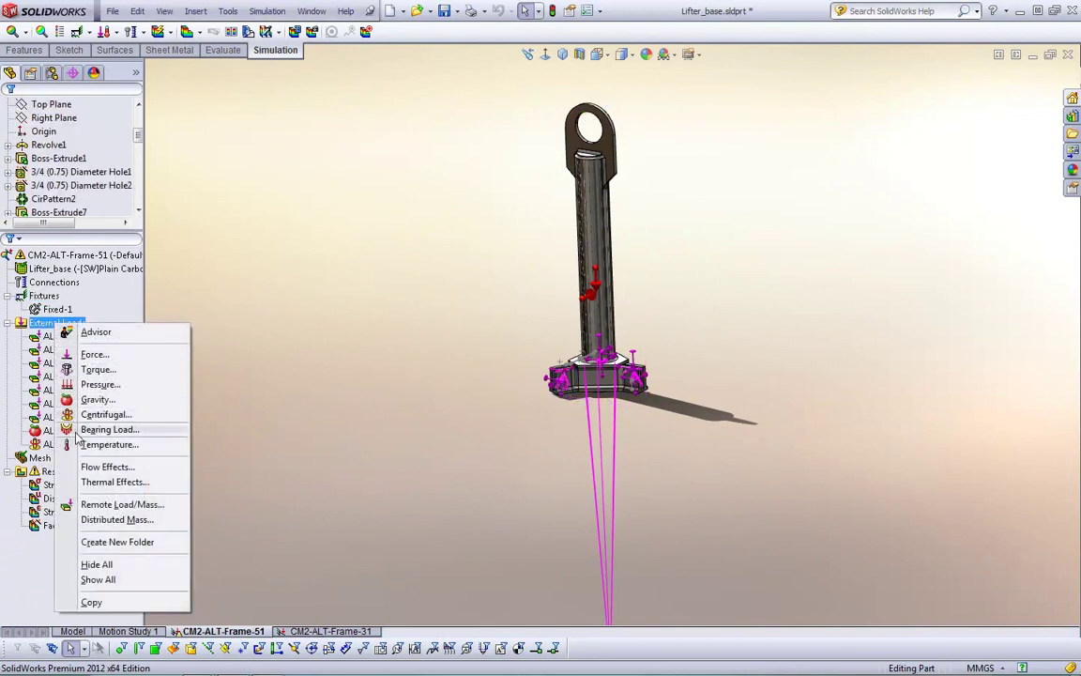
pyautogui.click(94, 564)
# Display the Stress1 von Mises plot (0.6 to 4,380 psi) with the column upright.
pyautogui.doubleClick(84, 485)
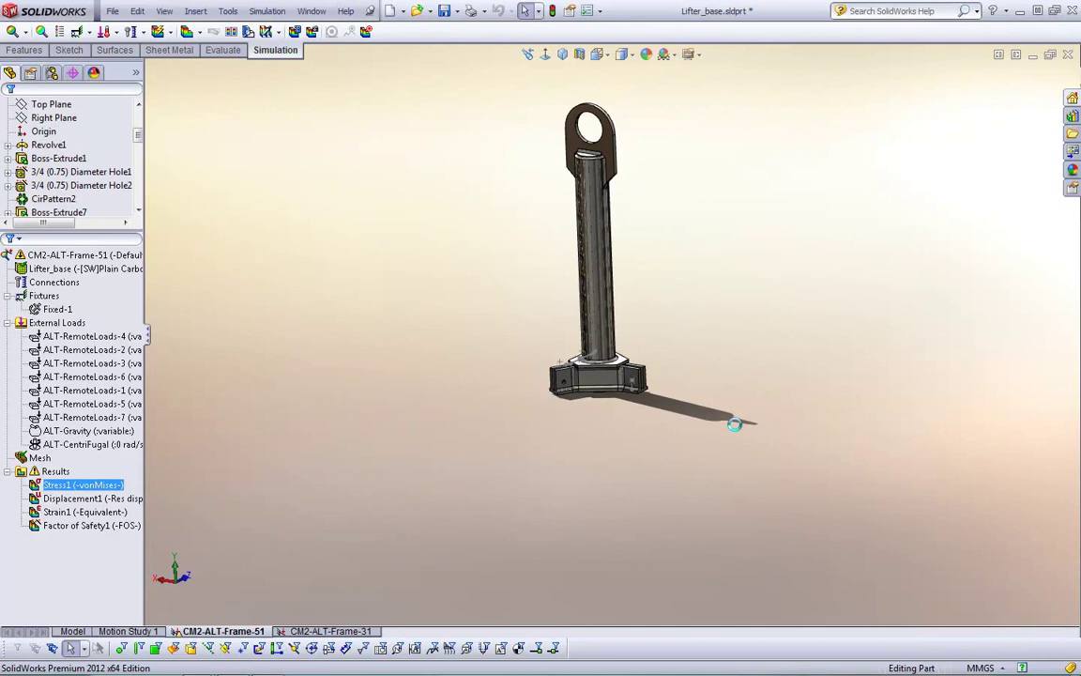
pyautogui.scroll(-4, 610, 337)
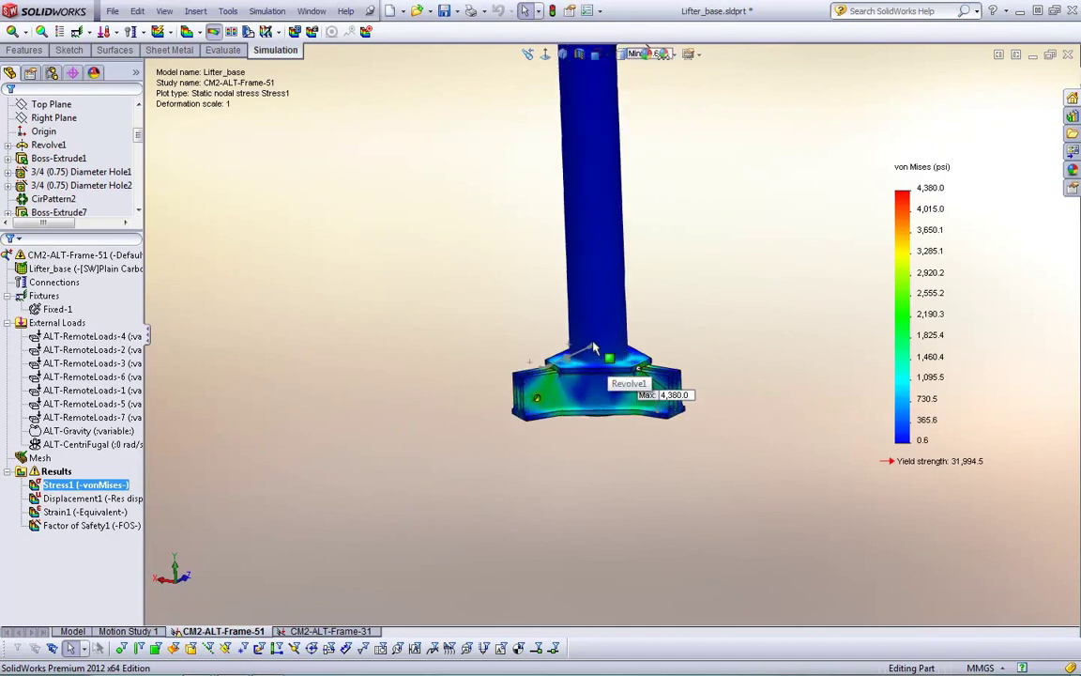
pyautogui.scroll(2, 563, 350)
pyautogui.scroll(-3, 561, 354)
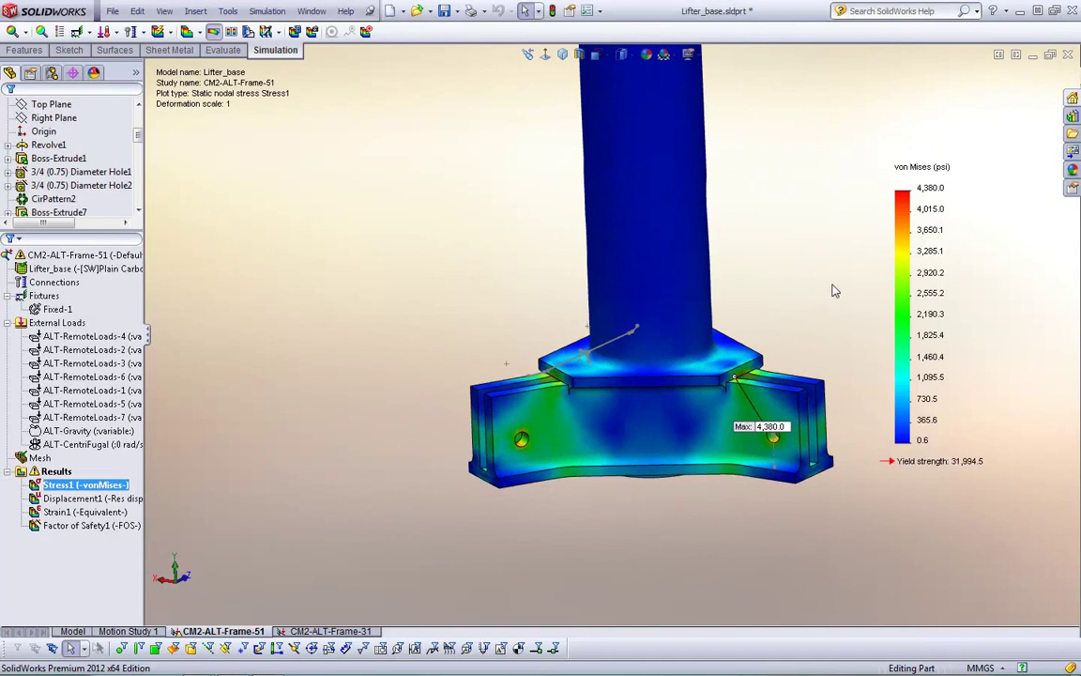
pyautogui.moveTo(342, 325); pyautogui.dragTo(357, 343, button='middle')
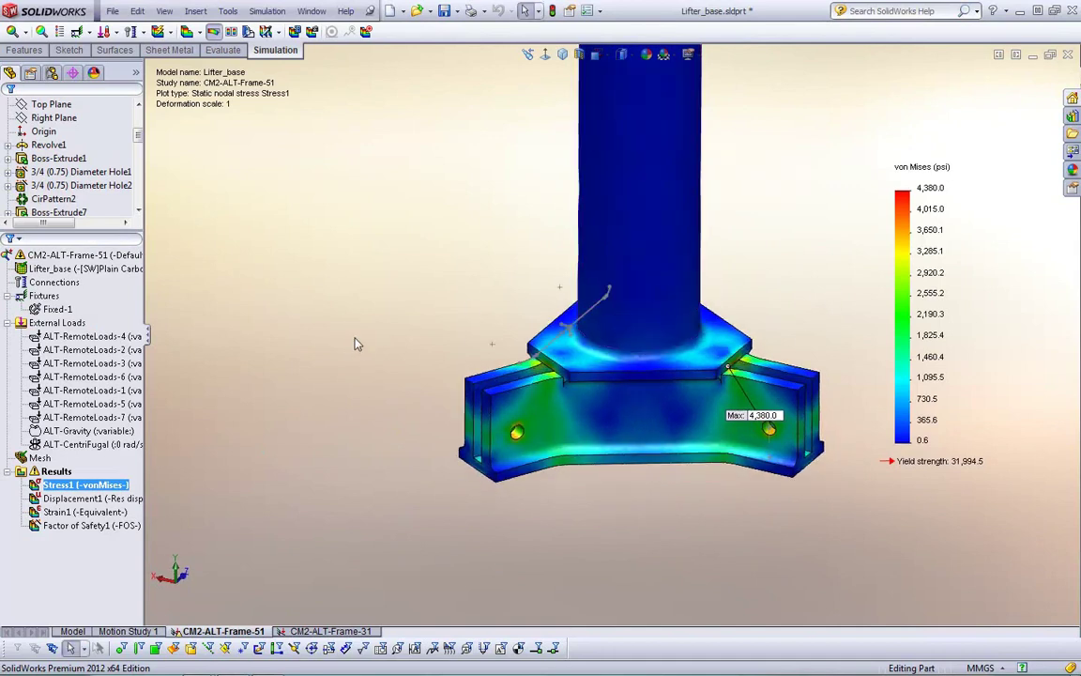
# Probe Stress1 values at a point on the base and on the left flange.
pyautogui.rightClick(79, 485)
pyautogui.click(113, 359)
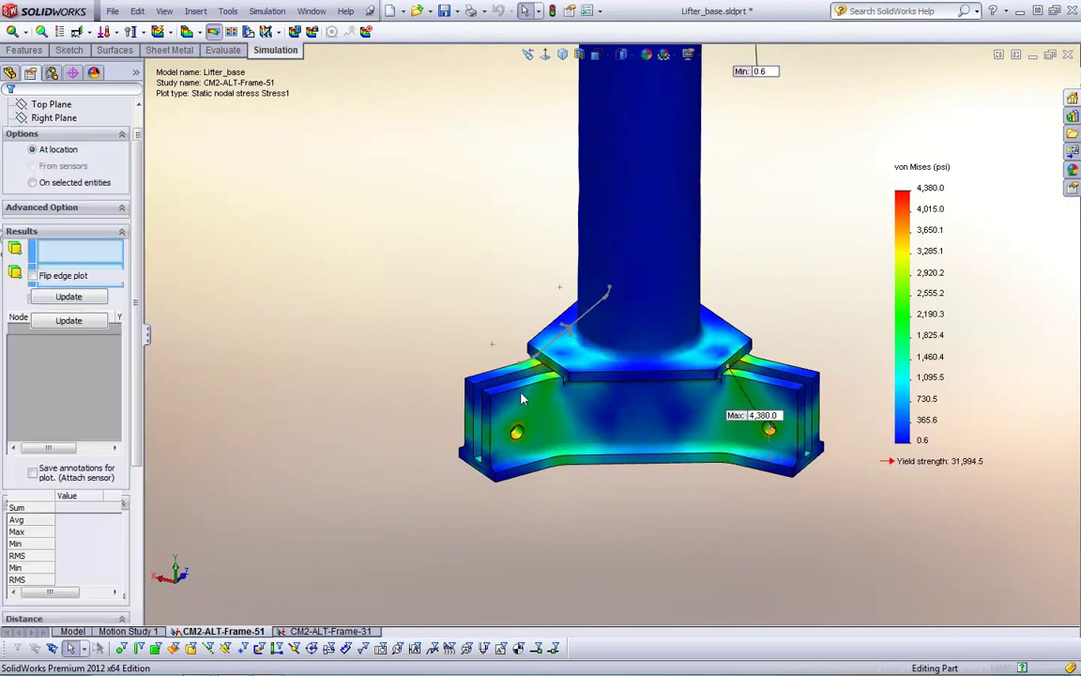
pyautogui.click(554, 427)
pyautogui.click(496, 404)
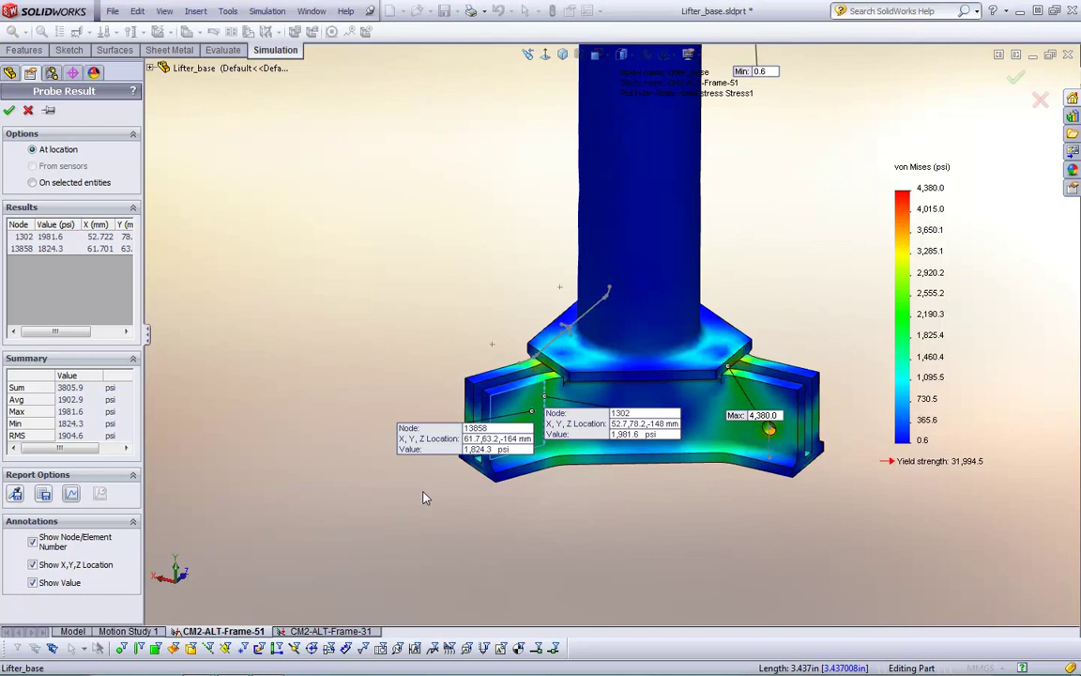
pyautogui.click(9, 109)
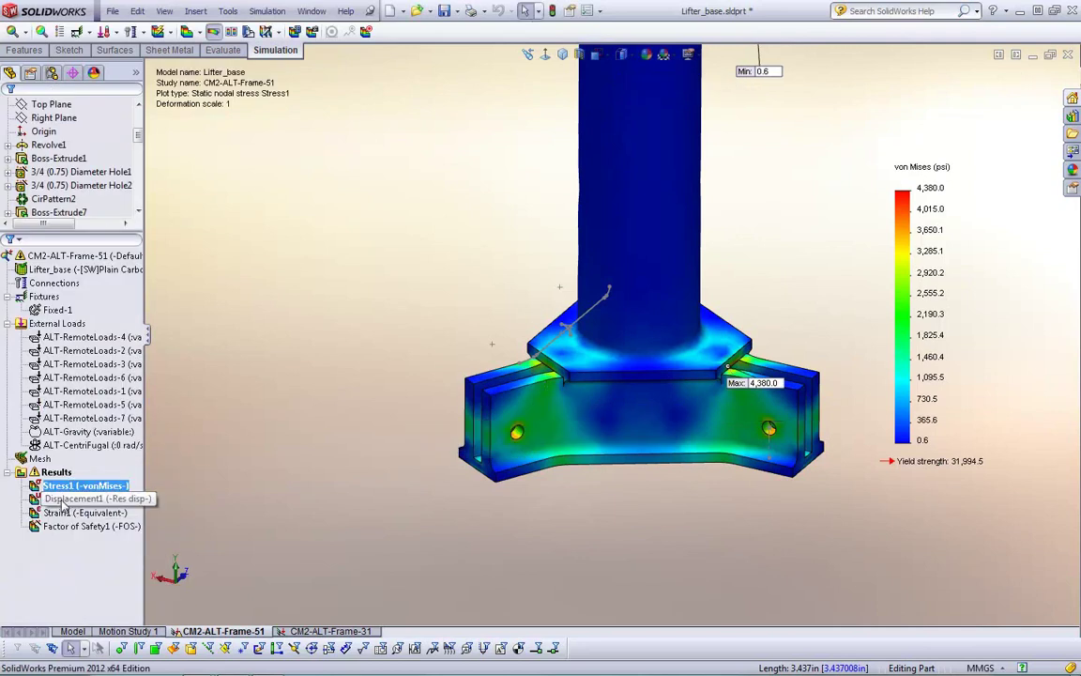
# Display the Factor of Safety1 plot (min FOS 7.3) and generate a Word report.
pyautogui.click(91, 525)
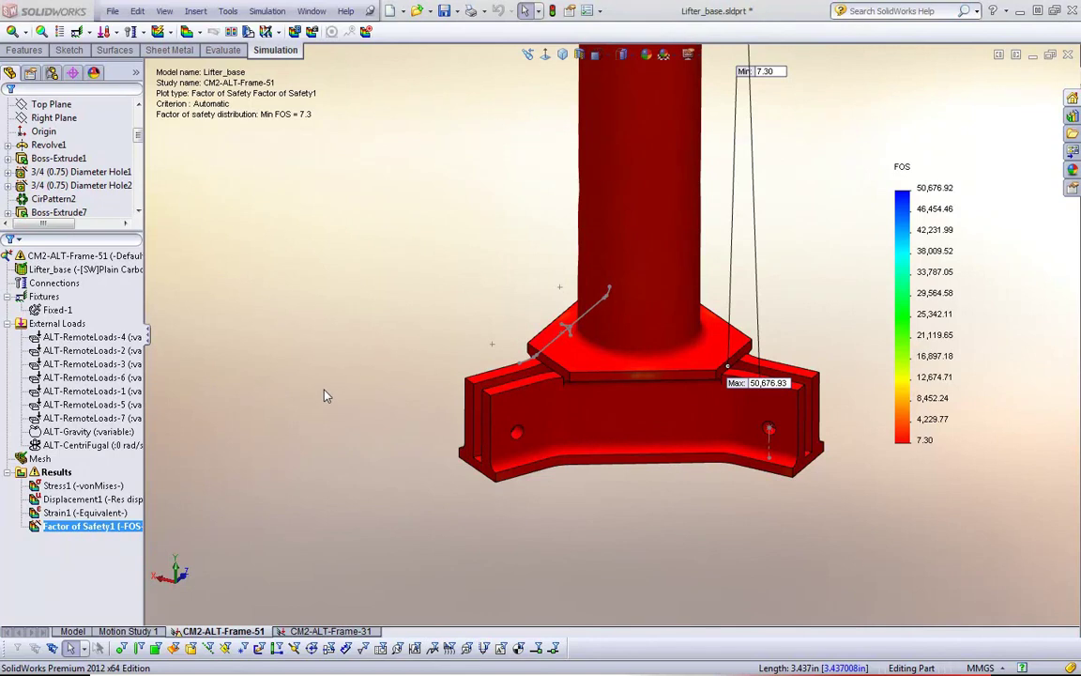
pyautogui.click(267, 12)
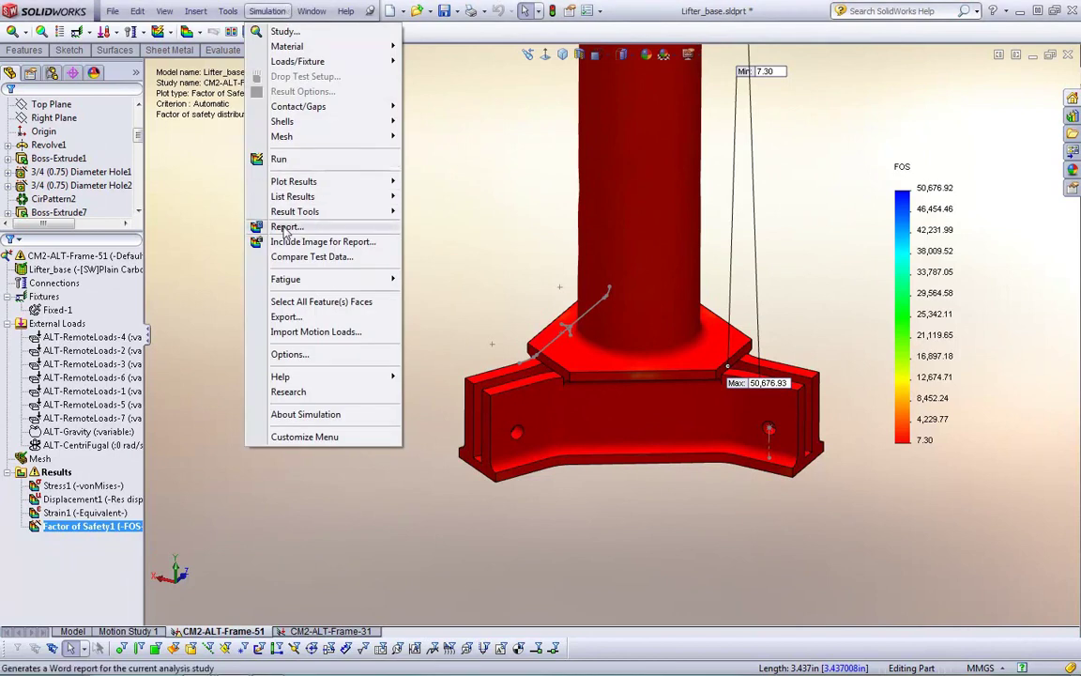
pyautogui.click(285, 227)
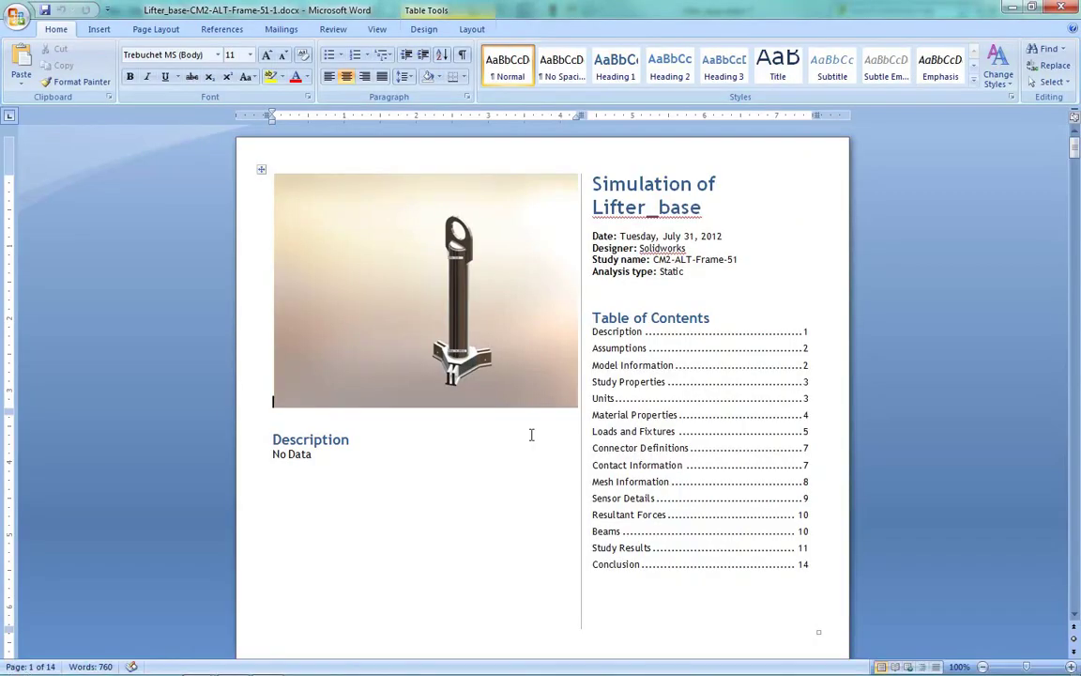
# Scroll through the 14-page Simulation of Lifter_base report, then return to SolidWorks.
pyautogui.scroll(-4, 908, 438)
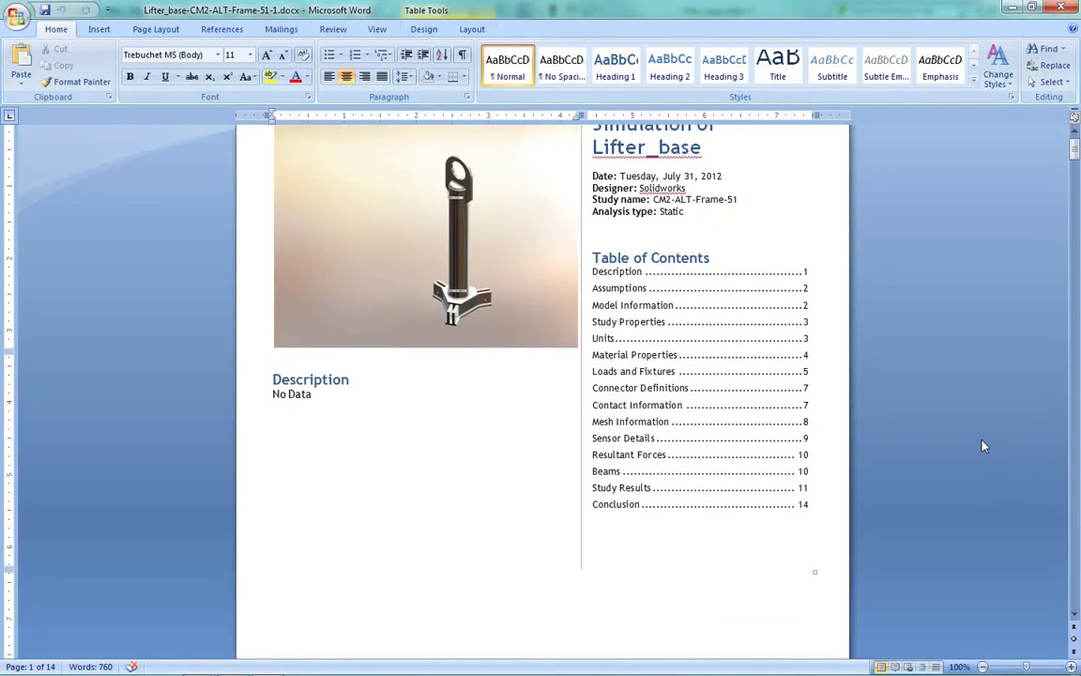
pyautogui.scroll(-10, 872, 442)
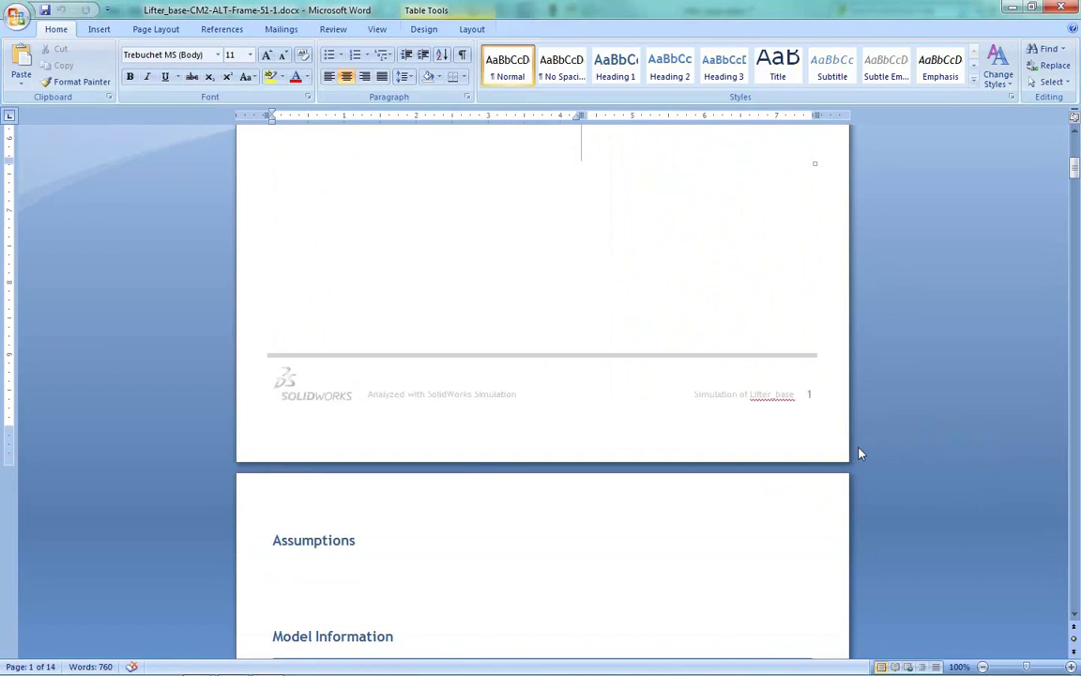
pyautogui.scroll(-3, 859, 457)
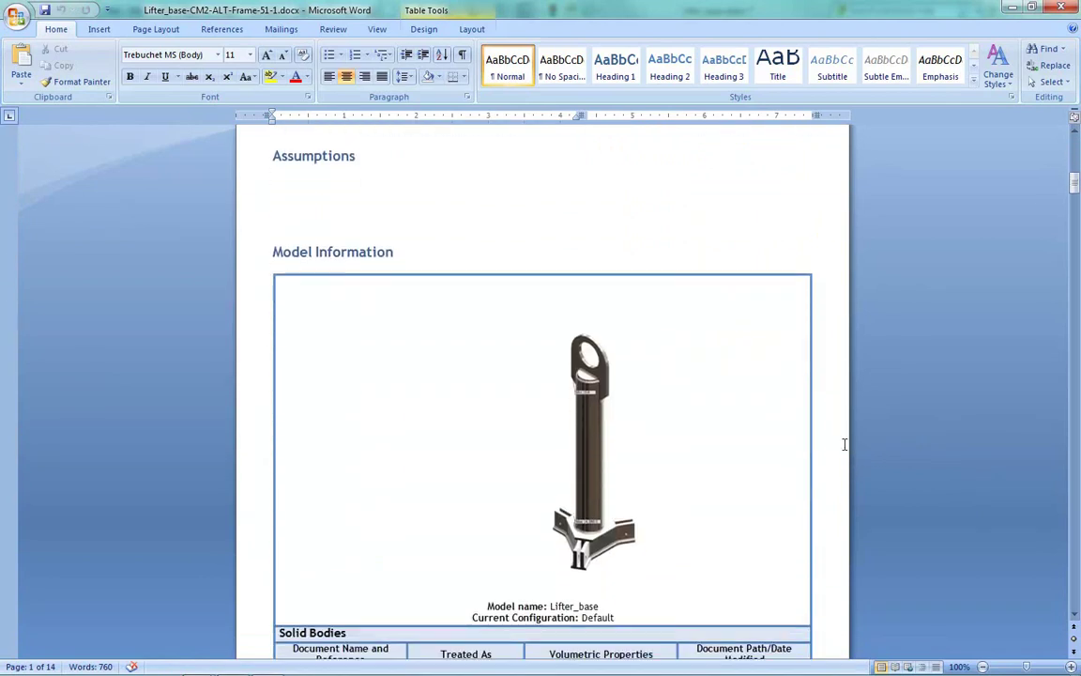
pyautogui.click(384, 195)
pyautogui.scroll(-8, 511, 379)
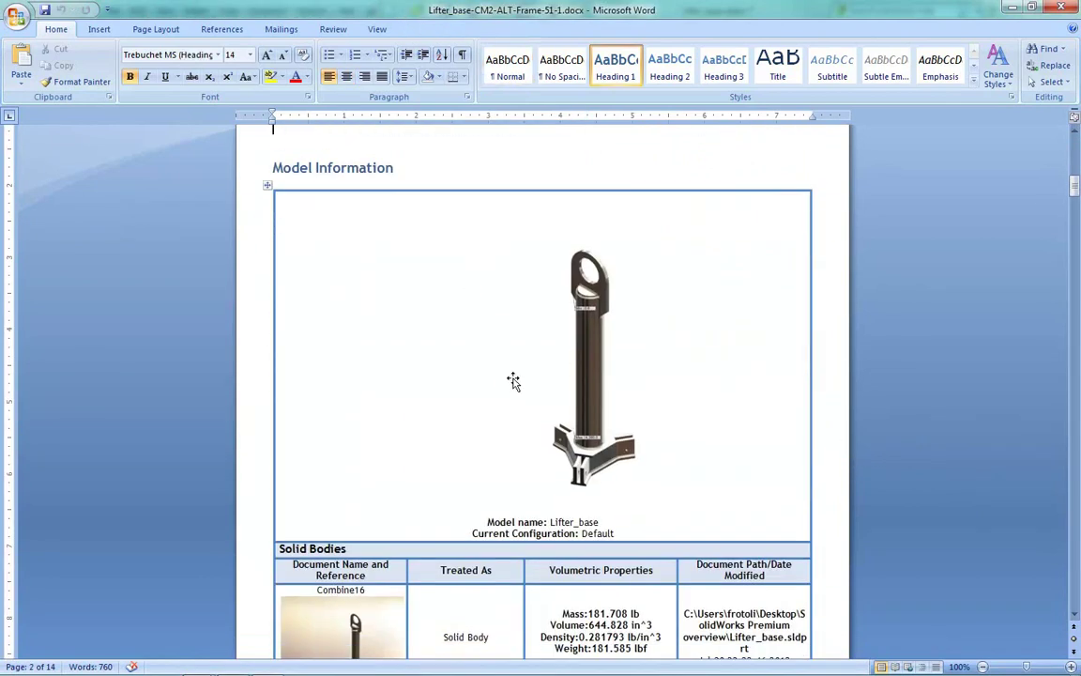
pyautogui.scroll(-7, 513, 390)
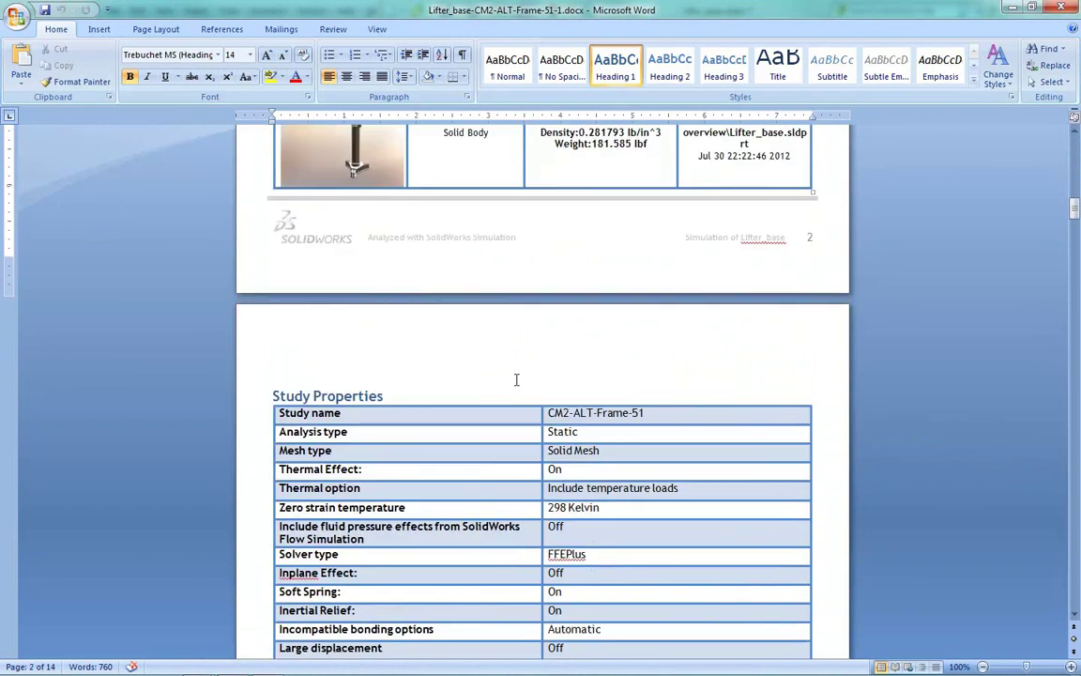
pyautogui.scroll(-10, 647, 375)
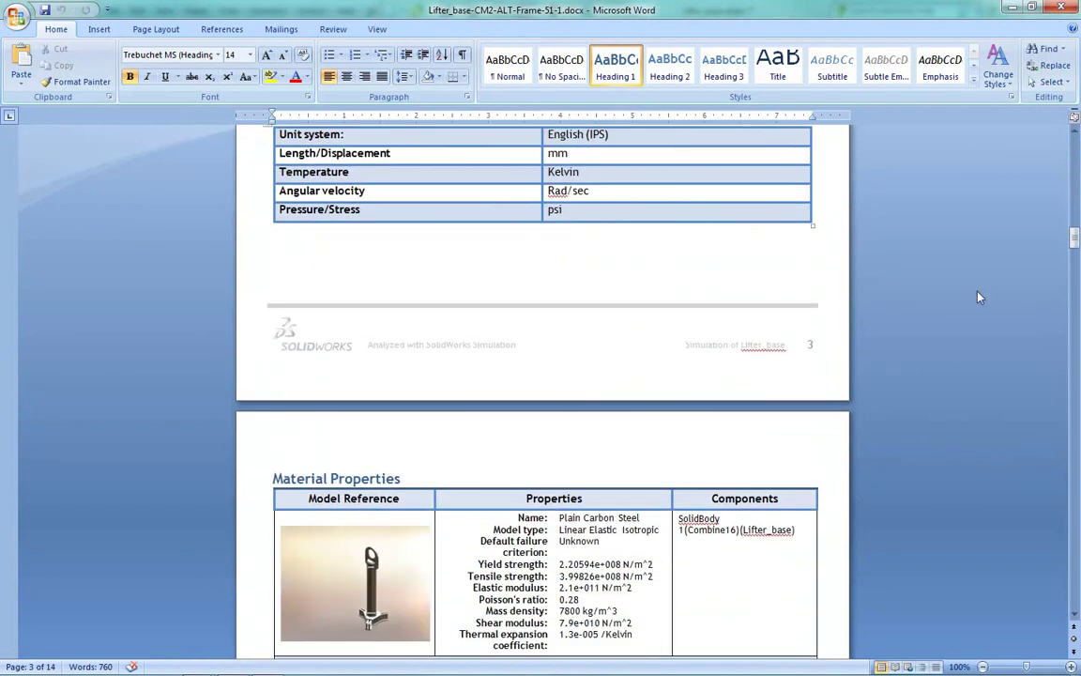
pyautogui.moveTo(1074, 237); pyautogui.dragTo(1072, 495)
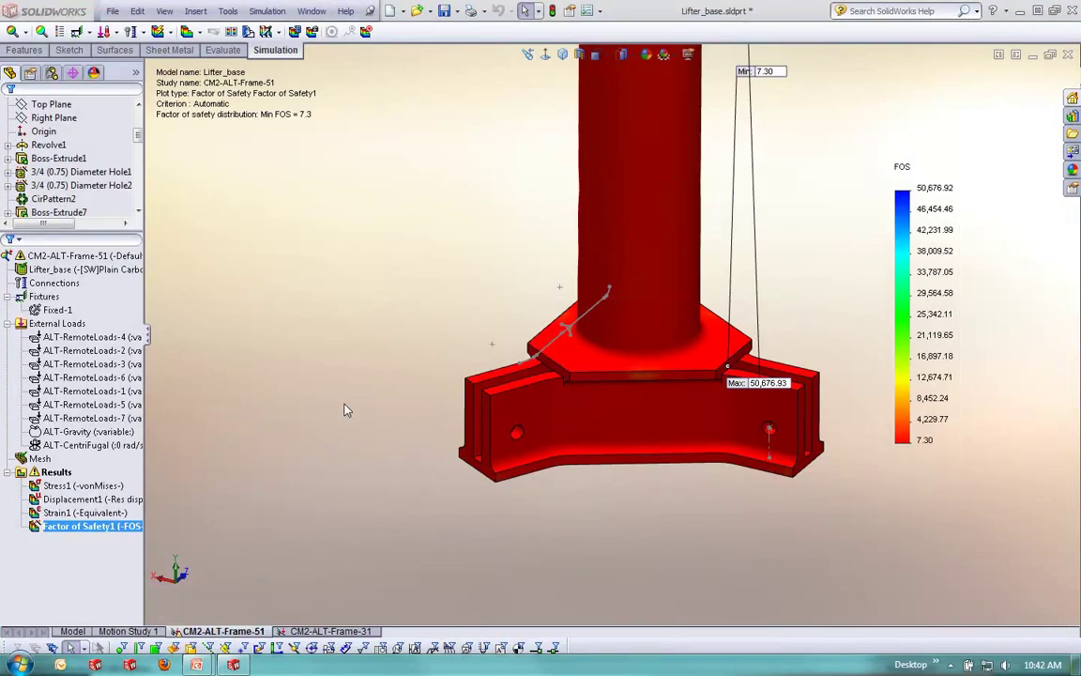
# Switch the Lifter_base display from Stress1 to the Factor of Safety1 plot.
pyautogui.doubleClick(85, 485)
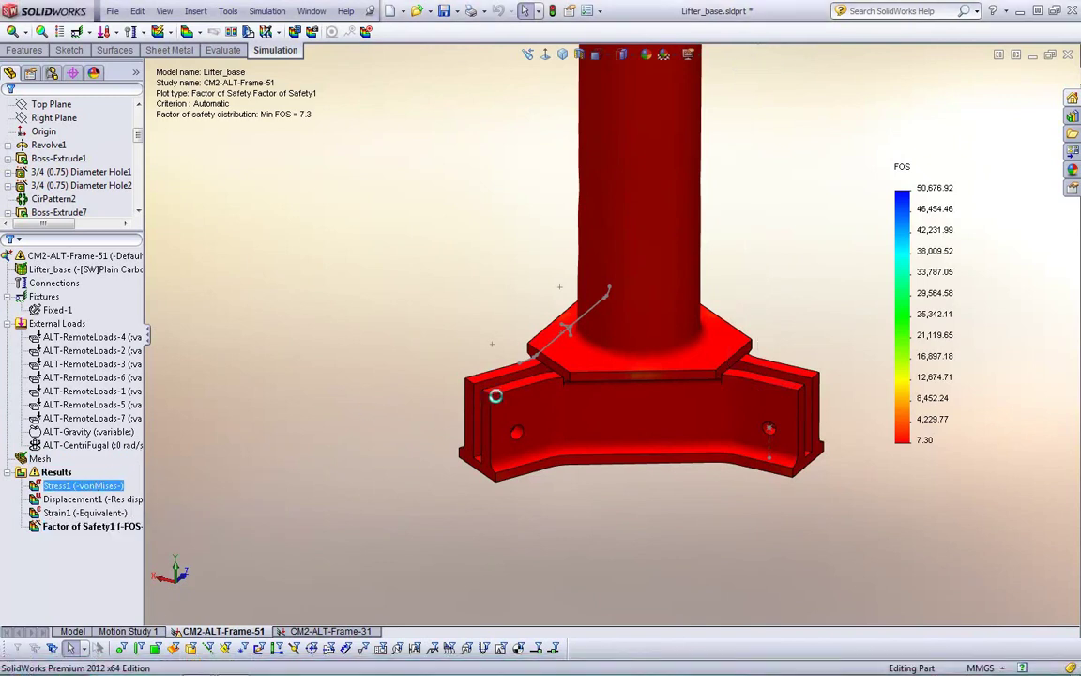
pyautogui.scroll(-5, 513, 406)
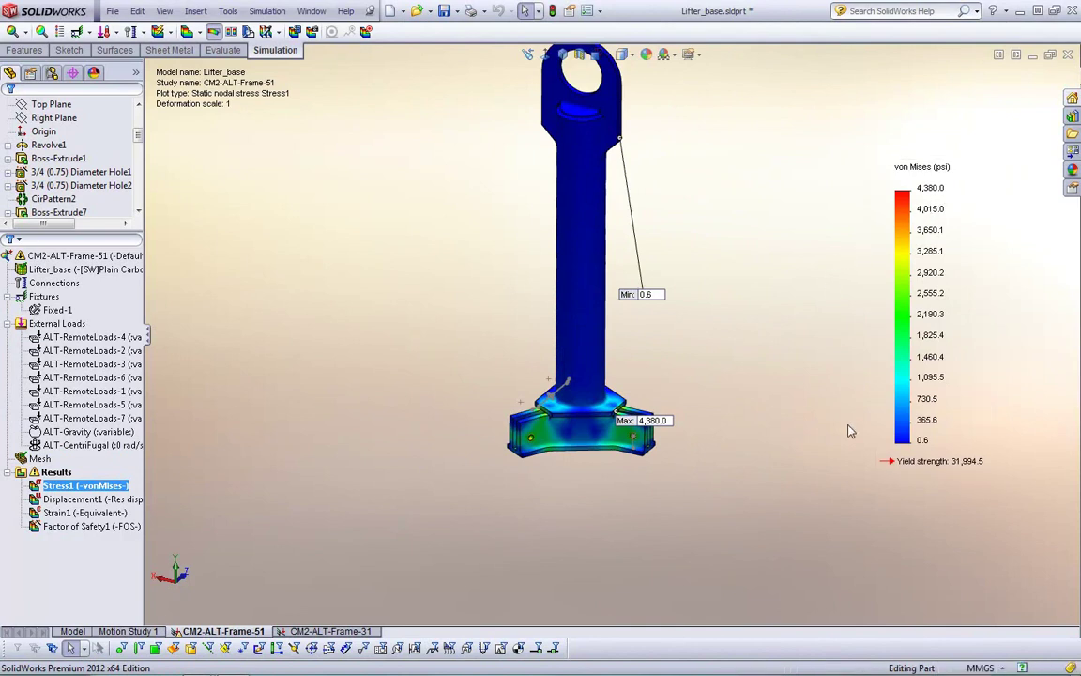
pyautogui.click(110, 527)
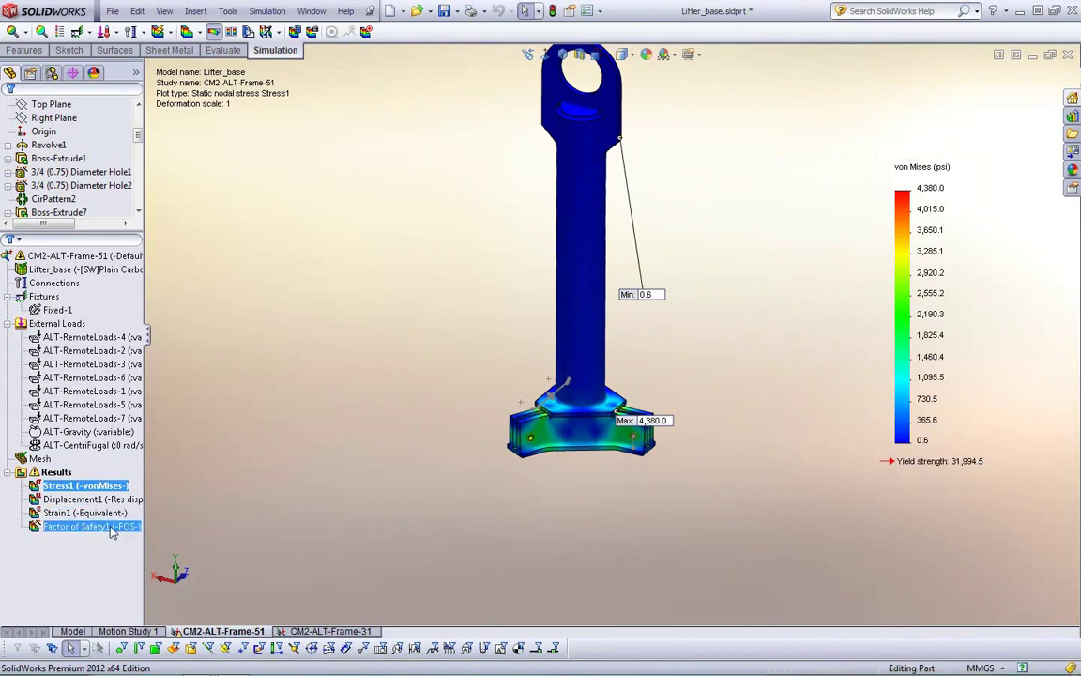
pyautogui.doubleClick(110, 527)
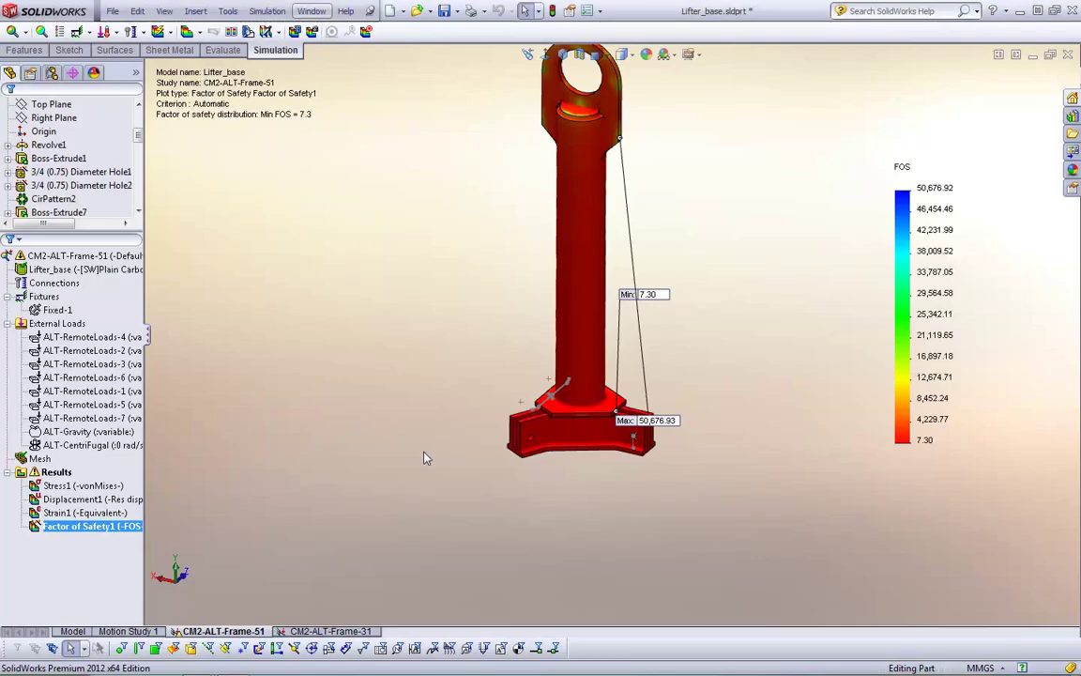
# Switch to the Pipe Lifter2 assembly window and its Stress_calc motion study.
pyautogui.click(312, 10)
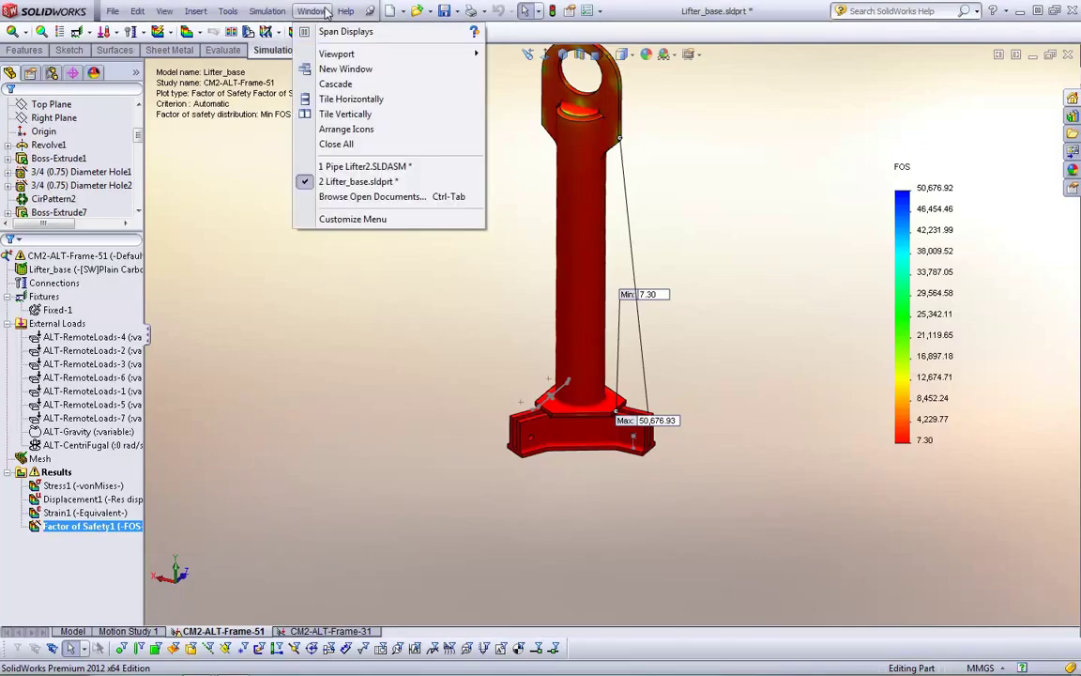
pyautogui.click(349, 166)
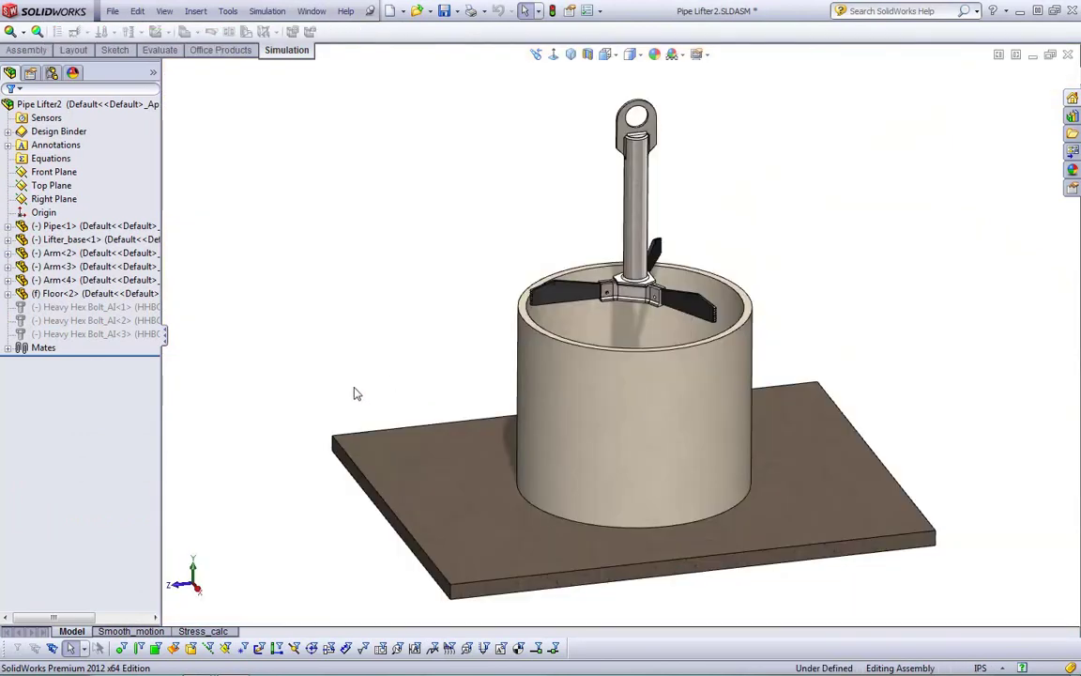
pyautogui.click(203, 631)
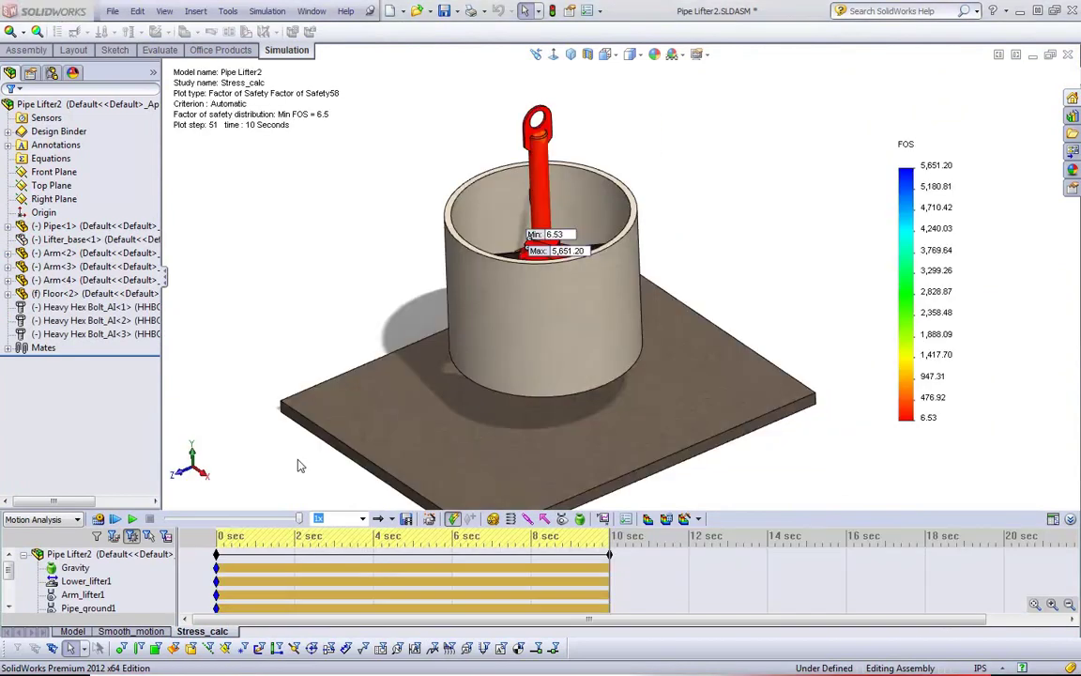
# Show Plot10, replay the motion from the start, then close the plot window.
pyautogui.scroll(-4, 11, 577)
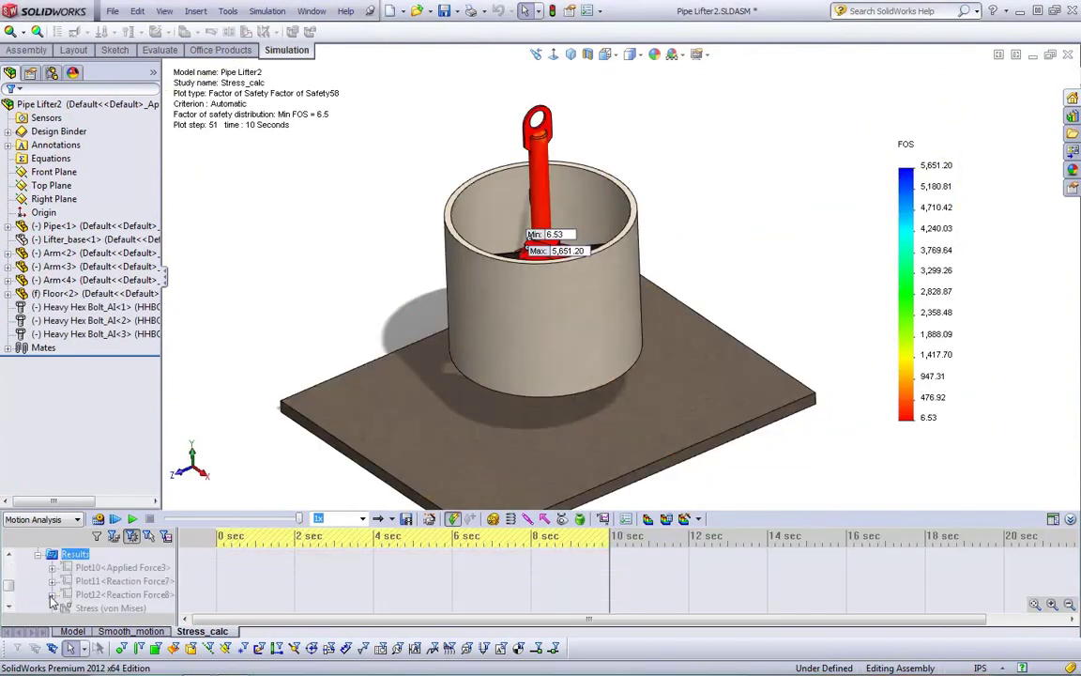
pyautogui.rightClick(107, 556)
pyautogui.rightClick(86, 567)
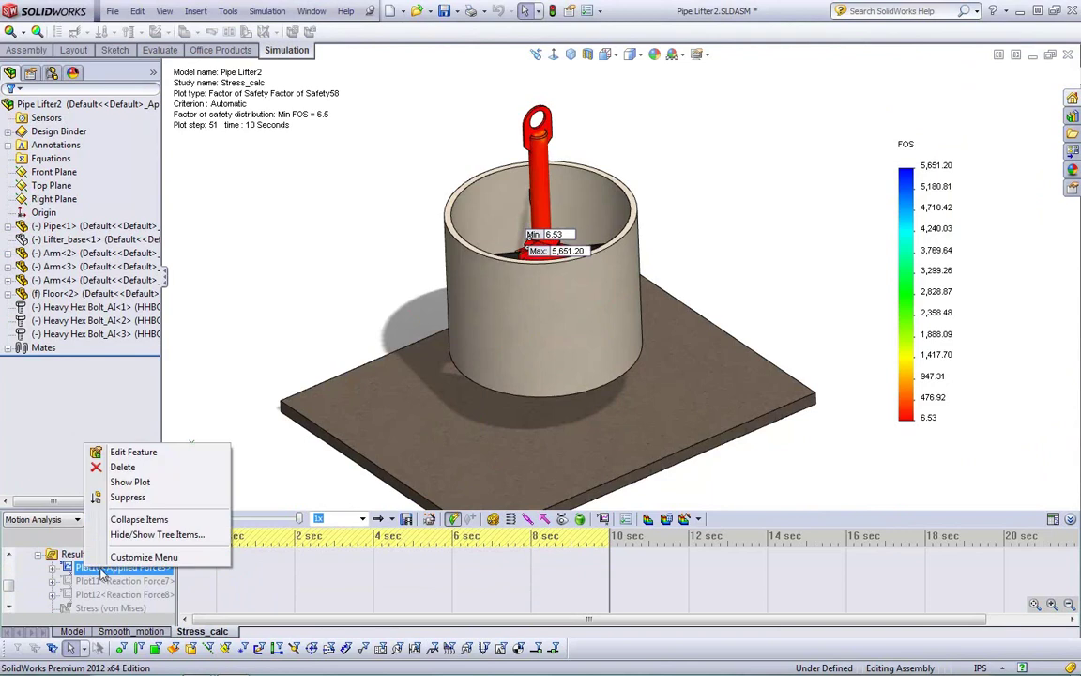
pyautogui.click(129, 481)
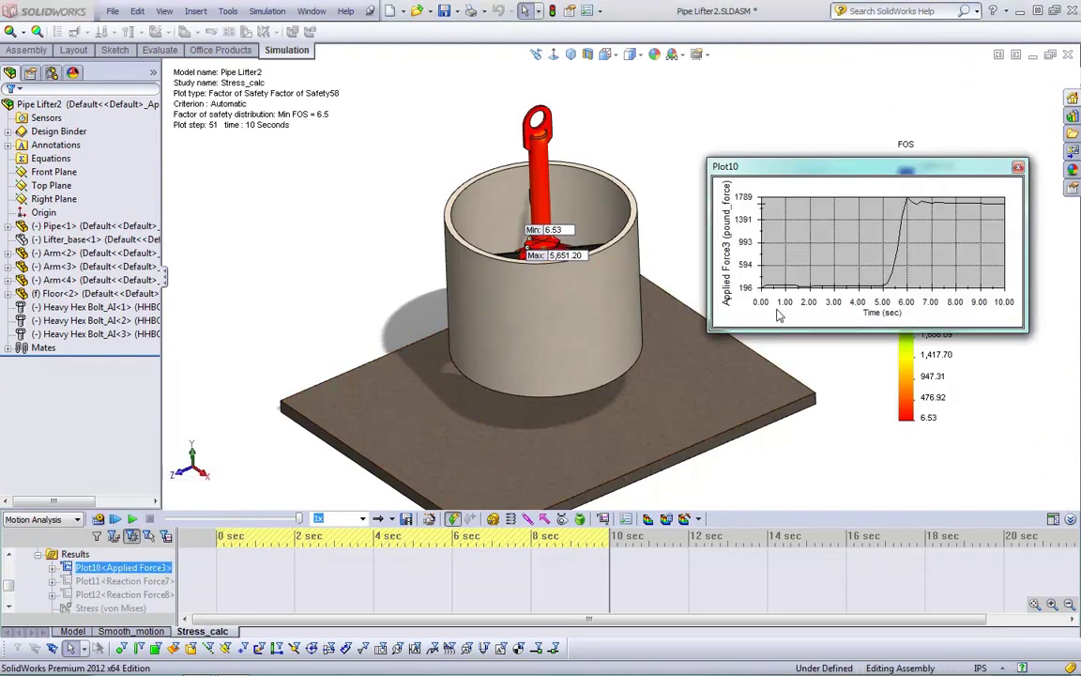
pyautogui.click(114, 520)
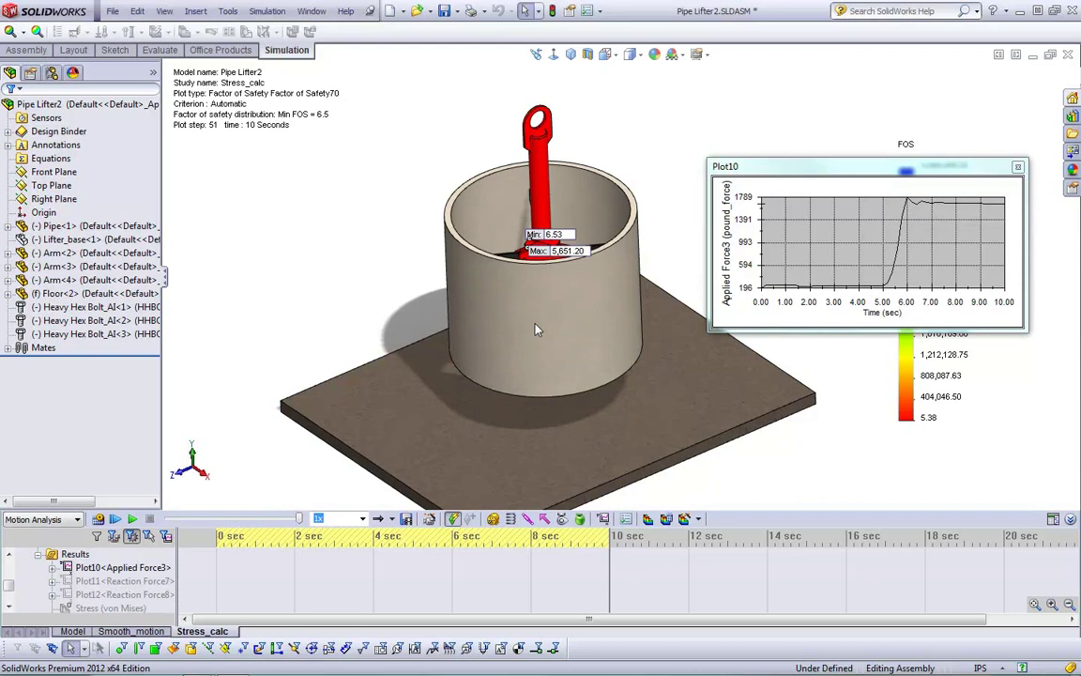
pyautogui.click(1017, 167)
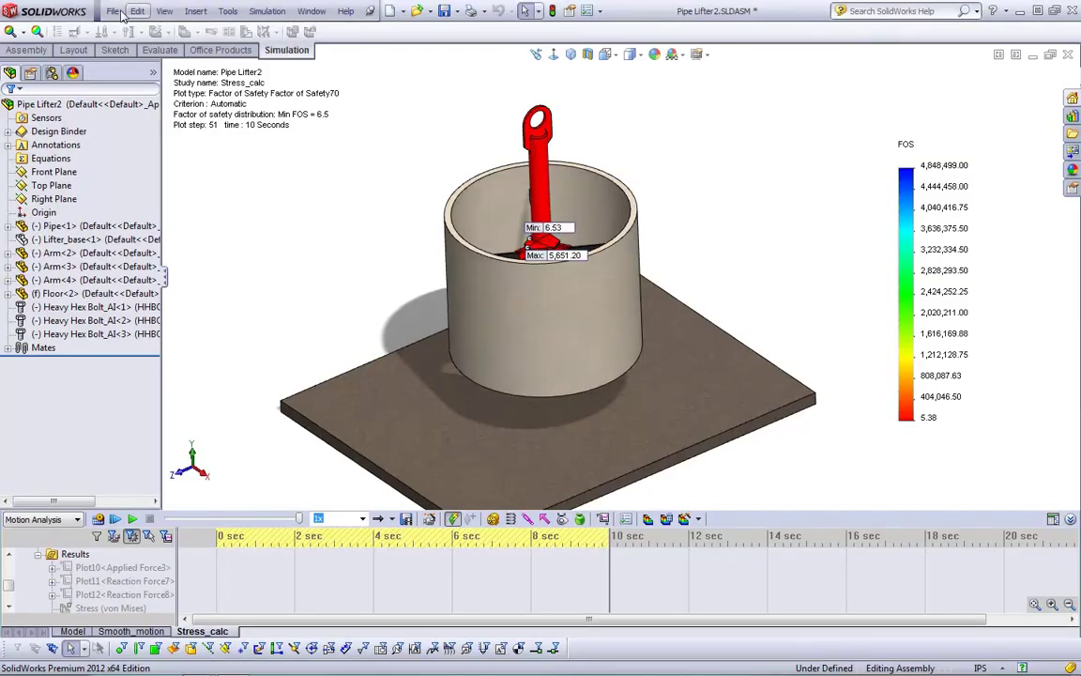
# Open the support bracket part from recent files and create a static Study 1.
pyautogui.click(112, 11)
pyautogui.click(134, 397)
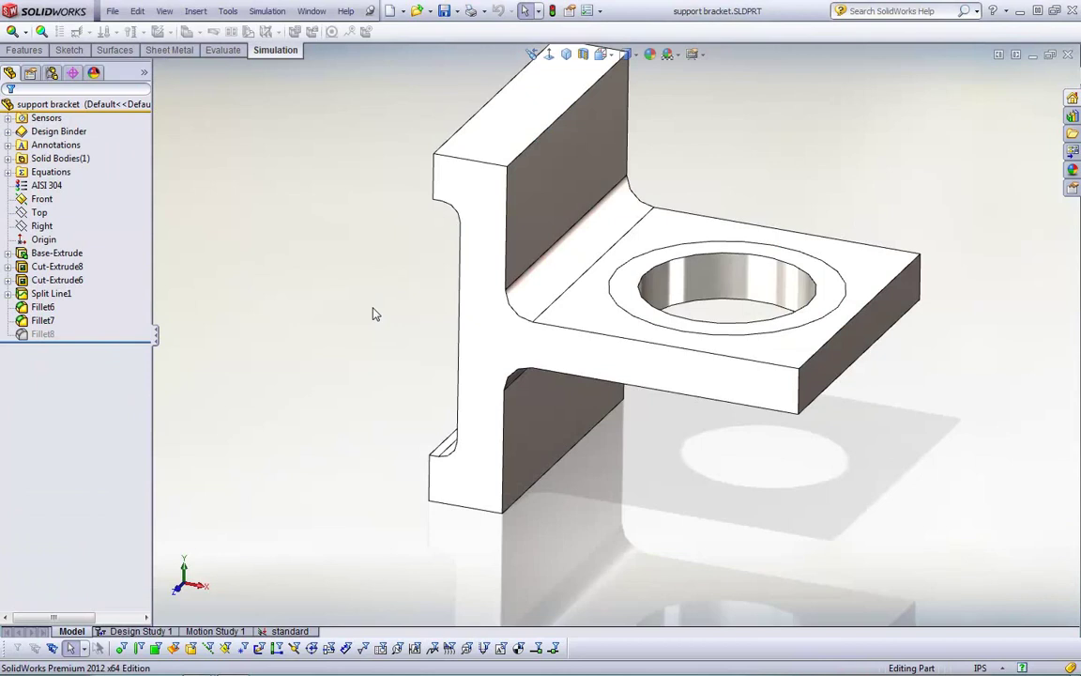
pyautogui.click(12, 31)
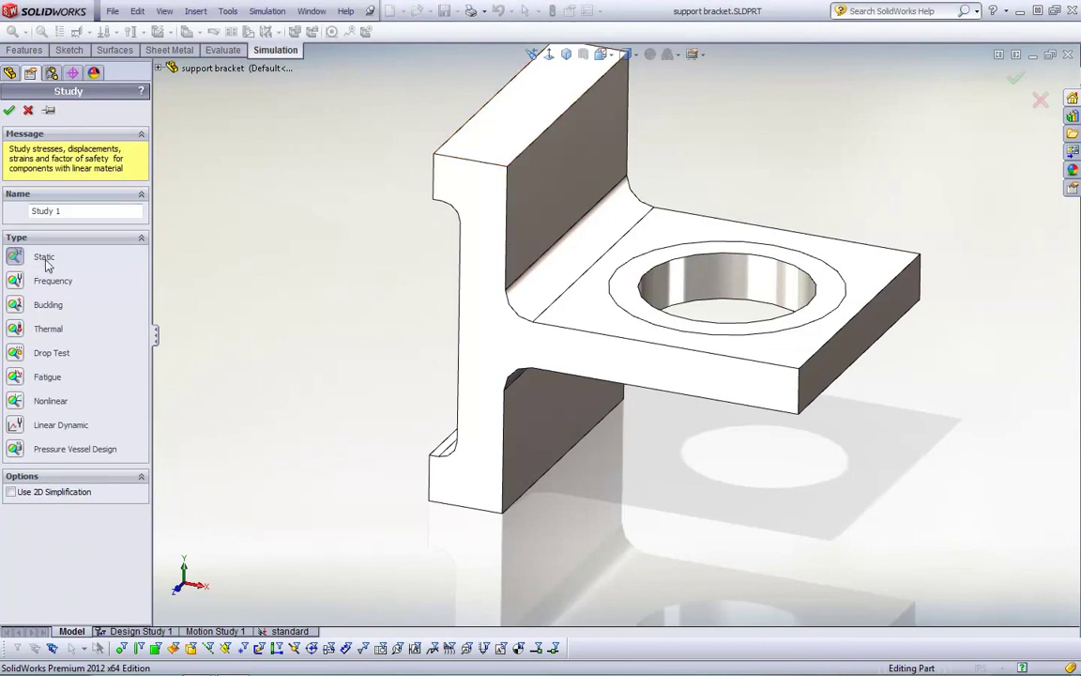
pyautogui.click(8, 109)
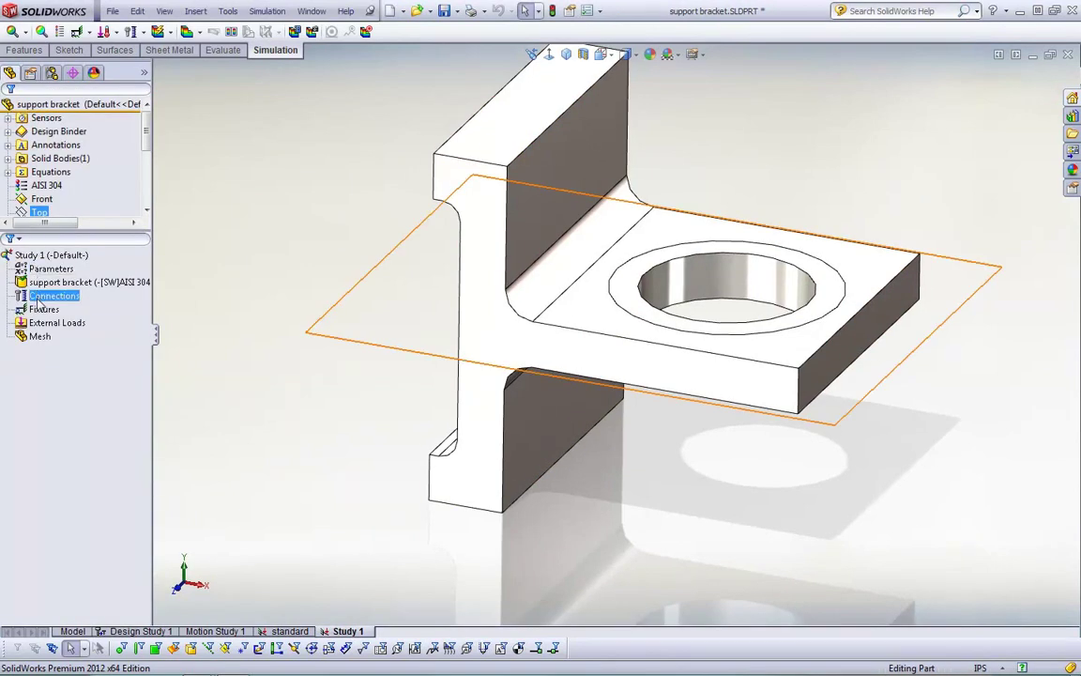
# Fix the bracket's upper and lower back faces with a Fixed Geometry restraint, Fixed-1.
pyautogui.rightClick(39, 302)
pyautogui.click(84, 341)
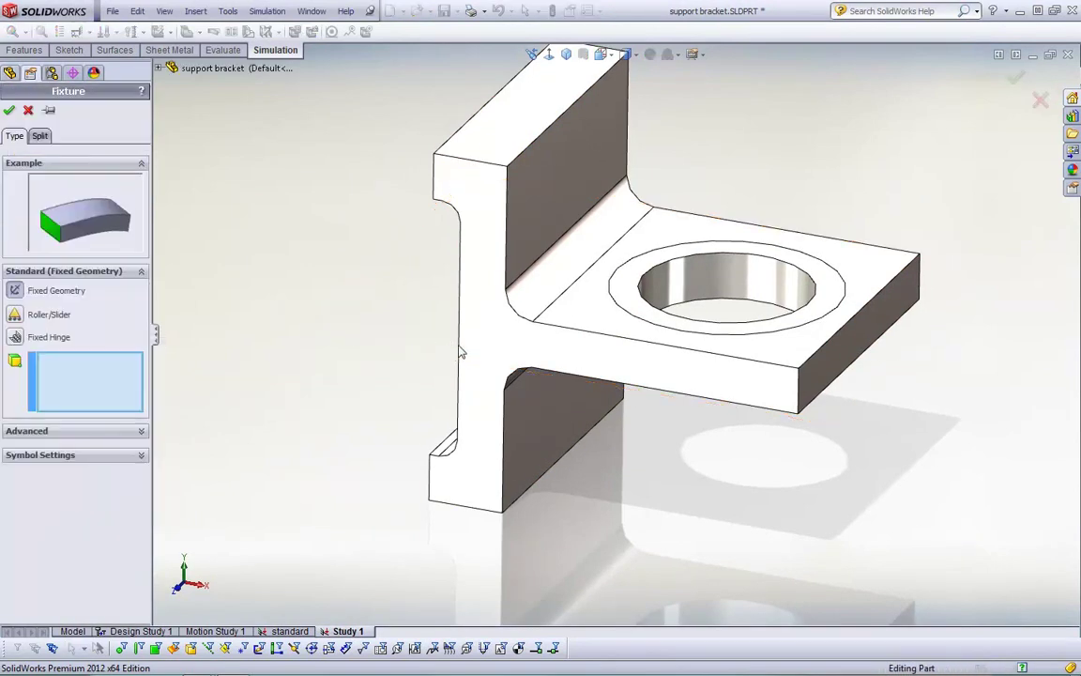
pyautogui.moveTo(460, 352); pyautogui.dragTo(533, 343, button='middle')
pyautogui.click(551, 121)
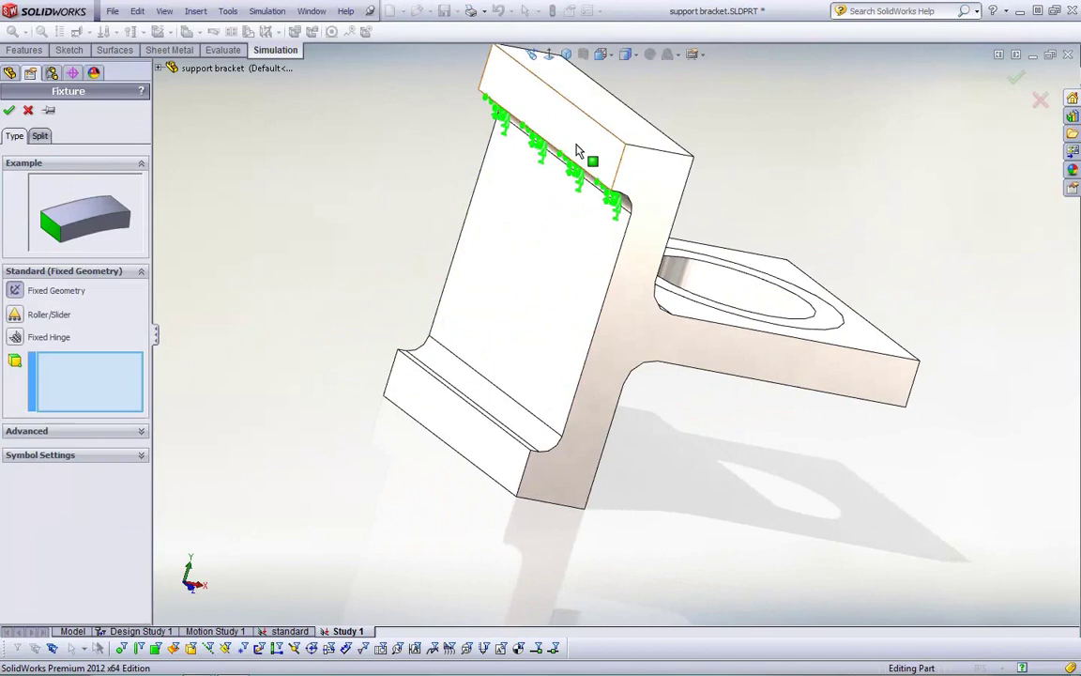
pyautogui.click(474, 441)
pyautogui.click(8, 109)
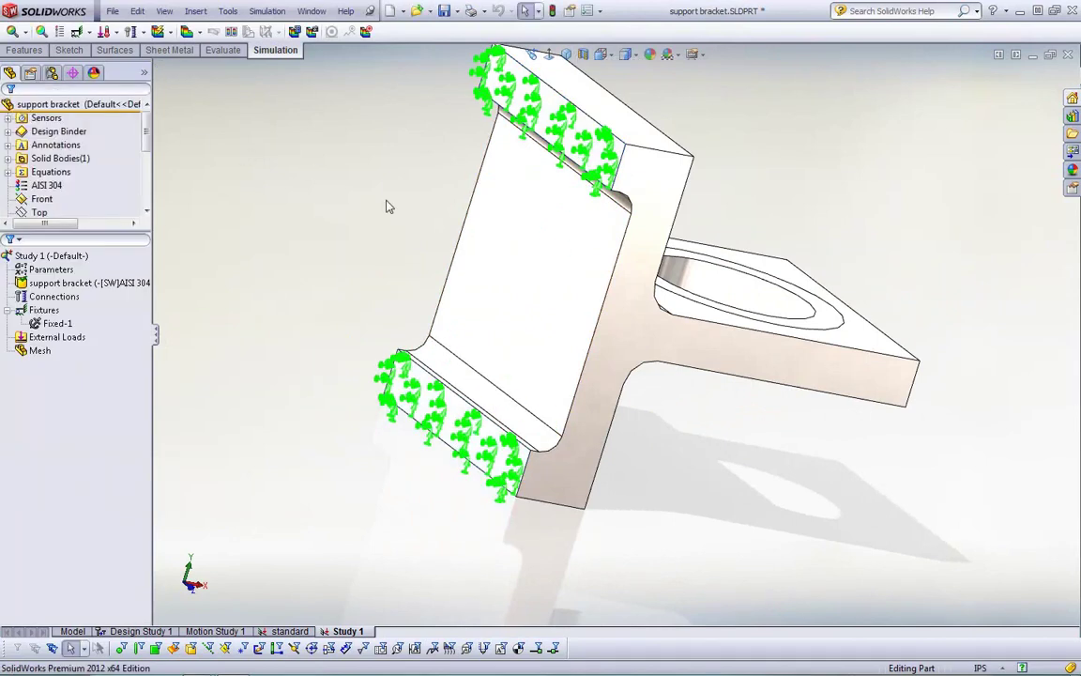
pyautogui.moveTo(390, 206); pyautogui.dragTo(334, 190, button='middle')
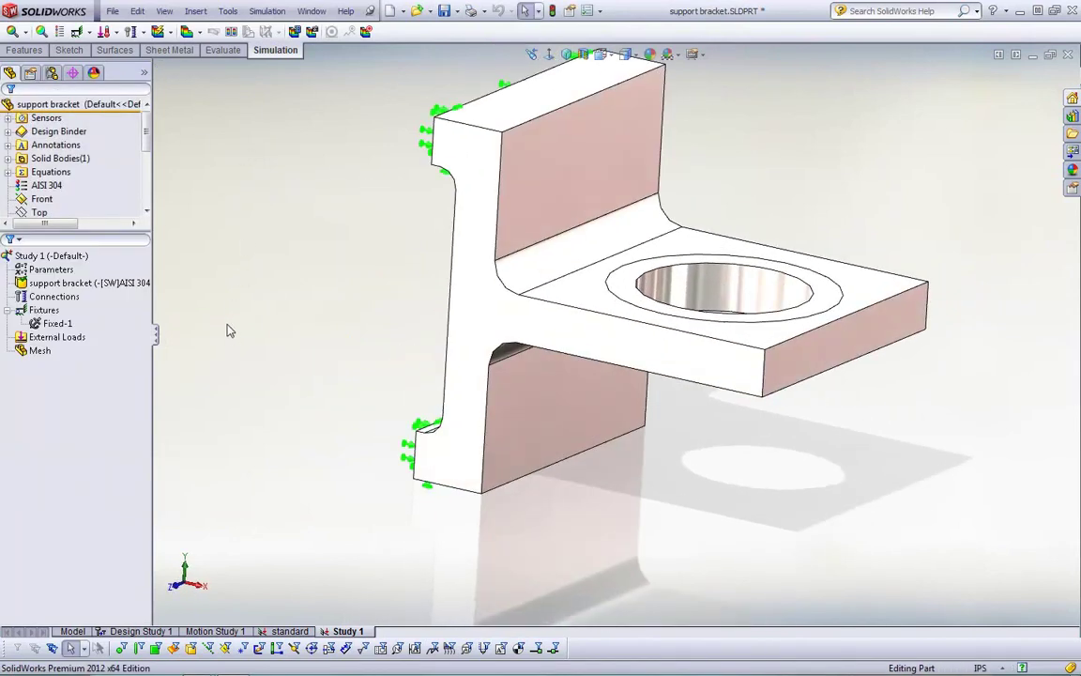
# Apply a 2000 lbf force, Force-1, to the ring face around the flange hole.
pyautogui.rightClick(57, 309)
pyautogui.click(99, 340)
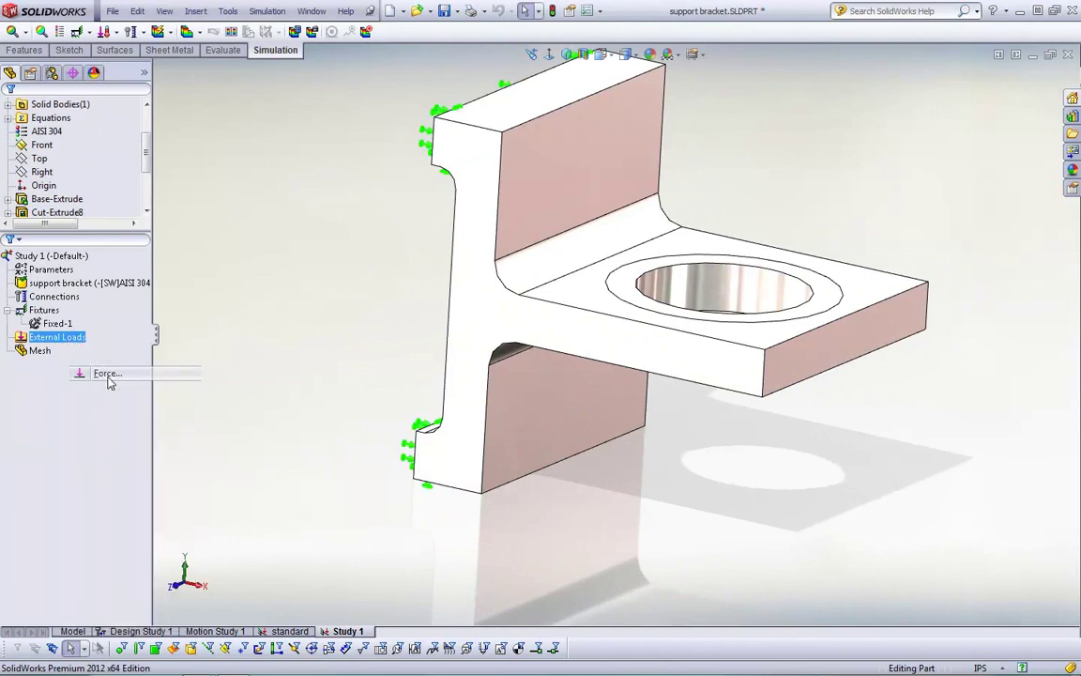
pyautogui.click(615, 283)
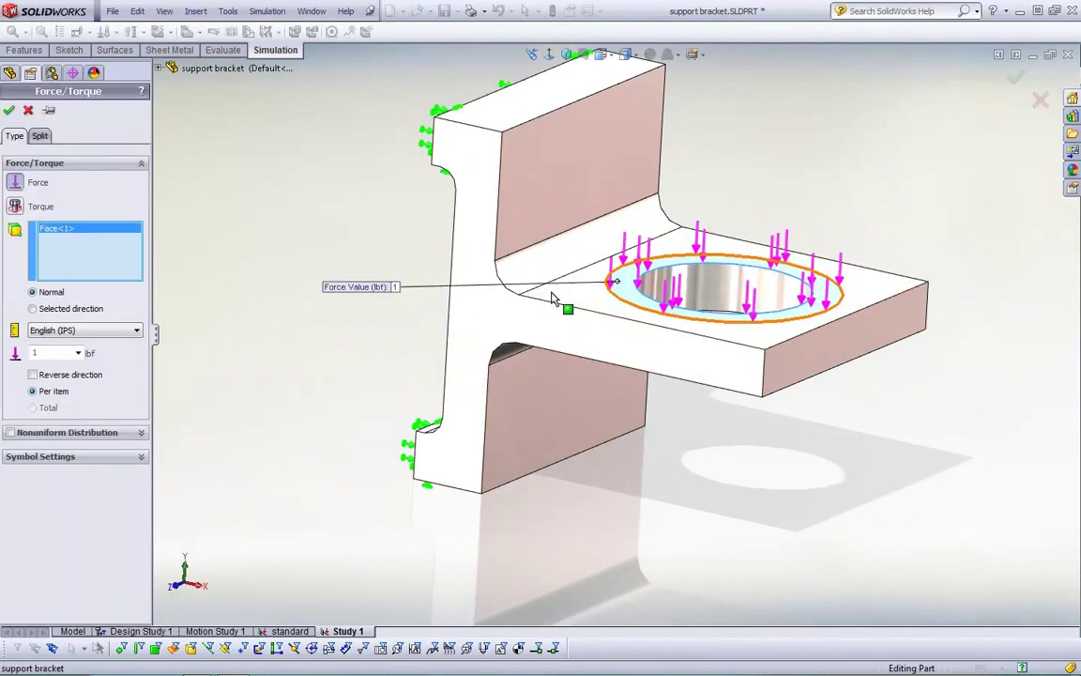
pyautogui.doubleClick(58, 350)
pyautogui.write('2000')
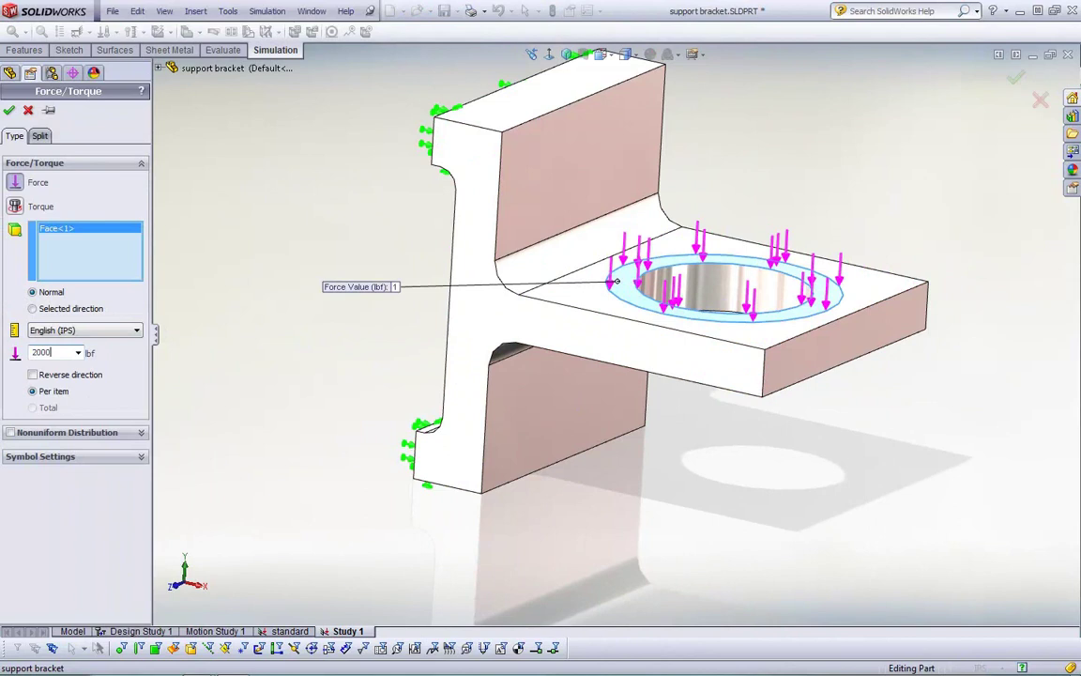
pyautogui.click(9, 110)
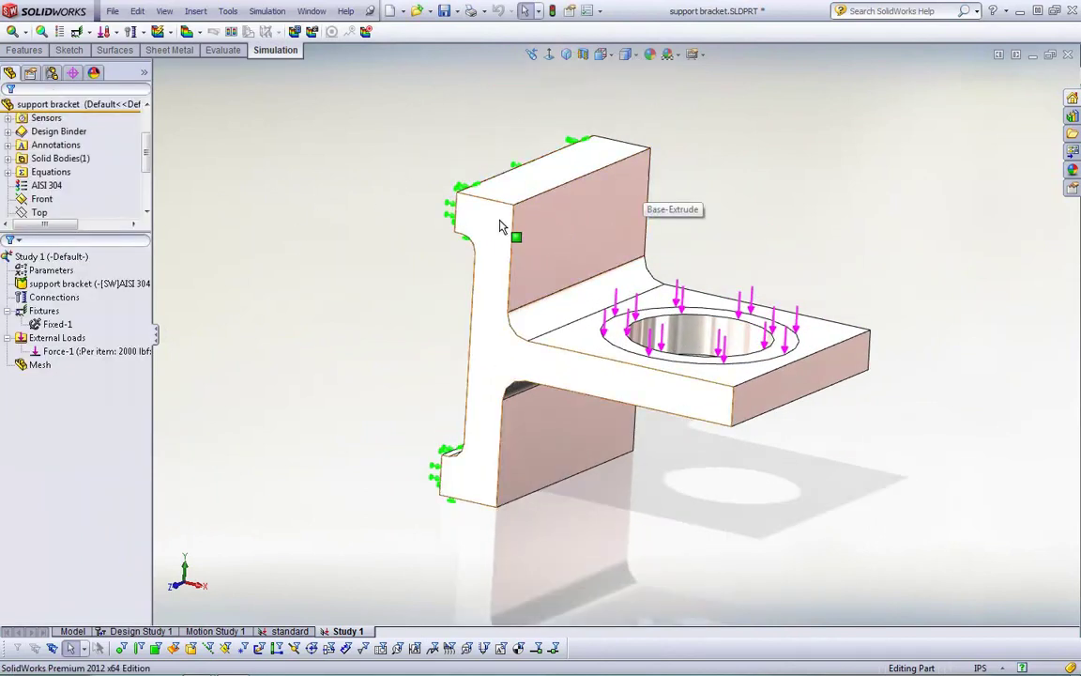
# Mesh and run Study 1, then display Factor of Safety1: min 1.73, max 1,124.23.
pyautogui.click(134, 31)
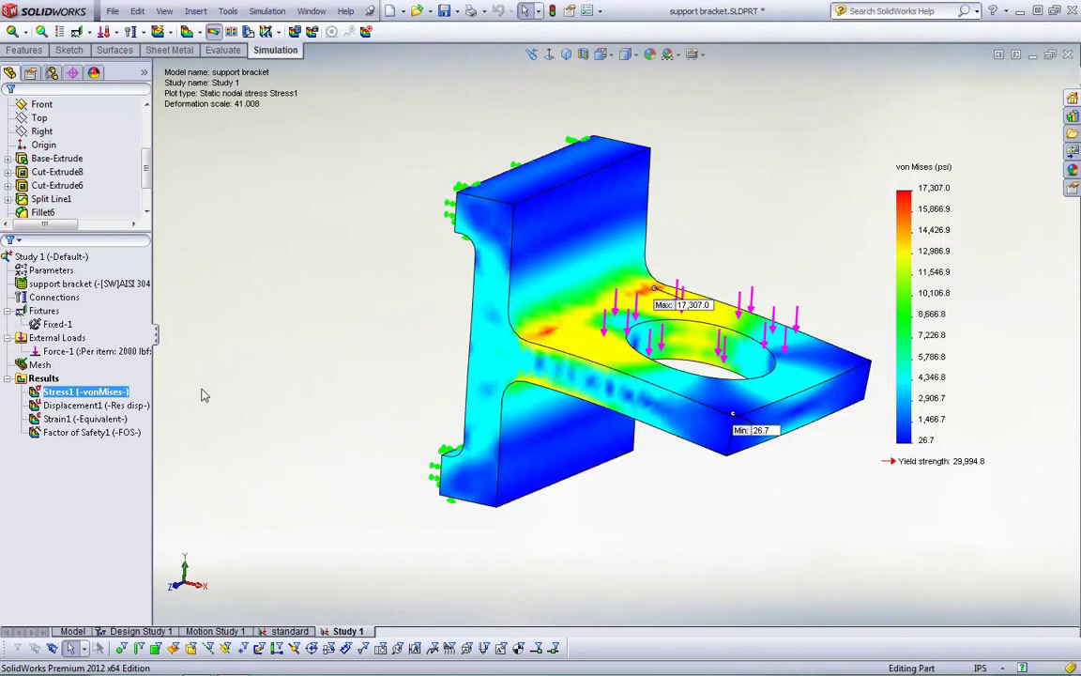
pyautogui.click(94, 432)
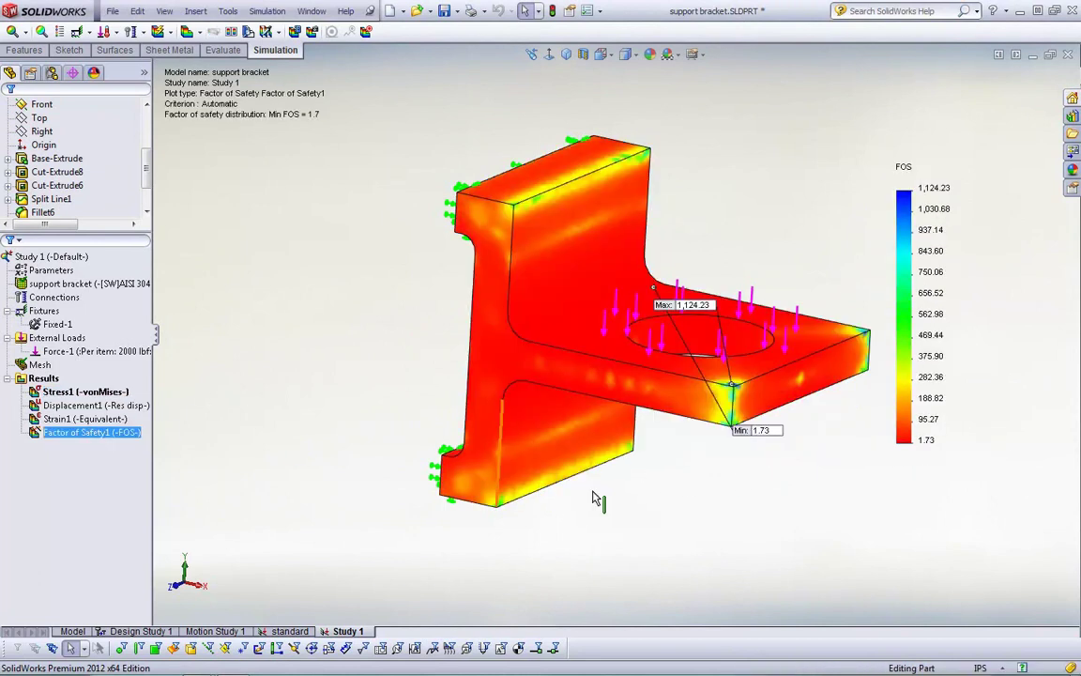
pyautogui.moveTo(884, 467); pyautogui.dragTo(905, 456, button='middle')
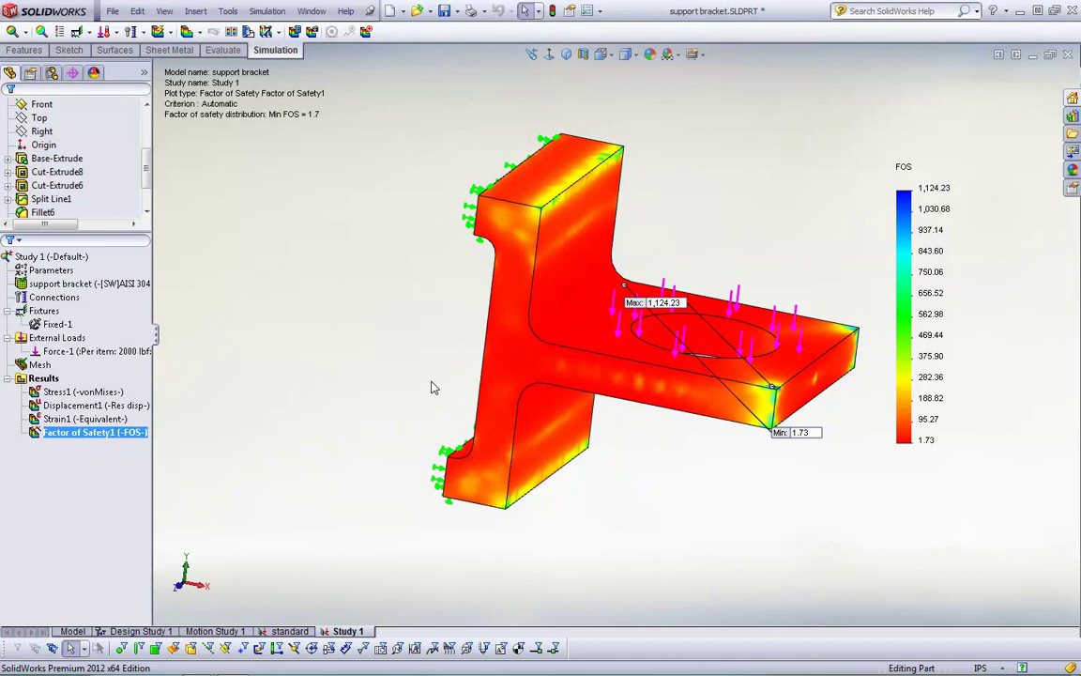
# Create a new design study and check the lengths of the bracket's edges.
pyautogui.rightClick(351, 633)
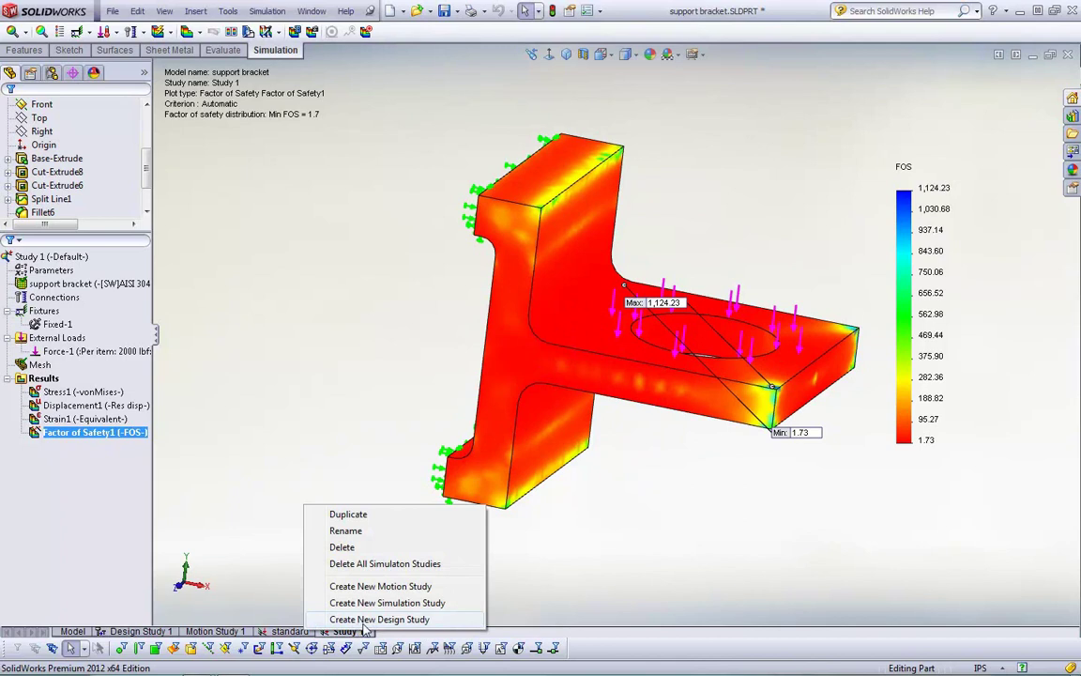
pyautogui.click(379, 619)
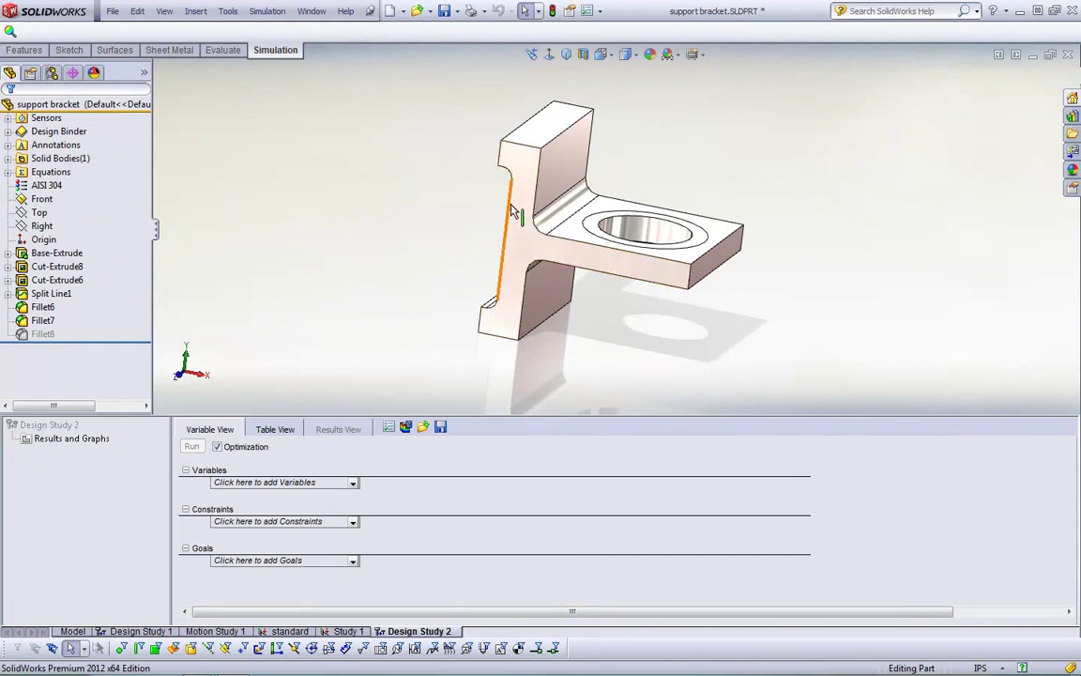
pyautogui.click(533, 212)
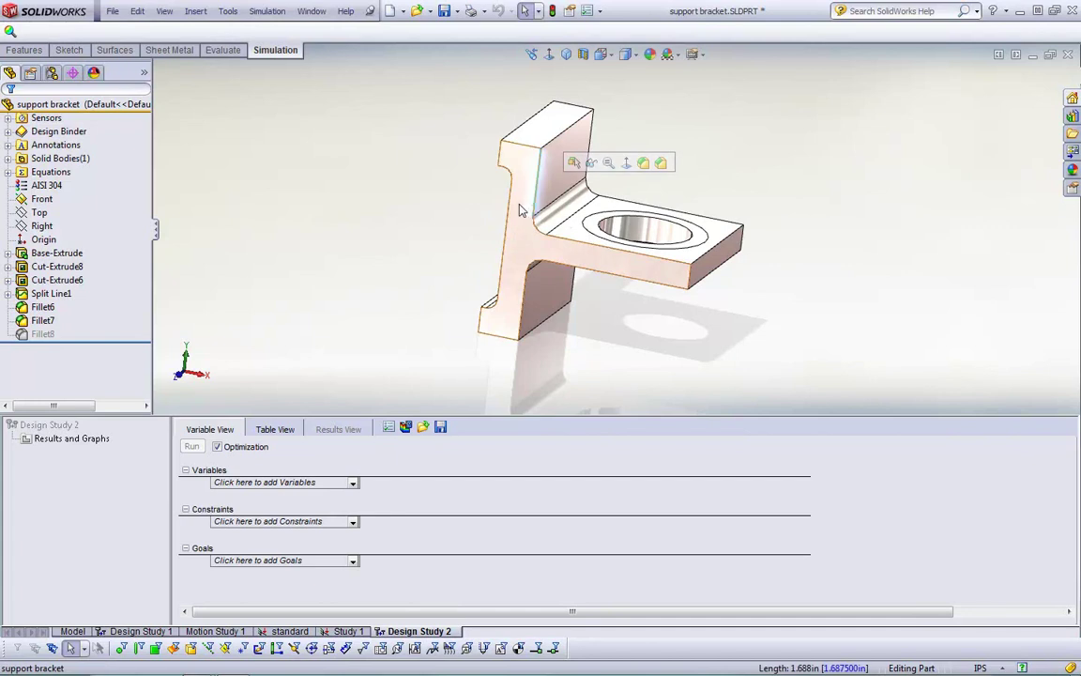
pyautogui.click(690, 275)
pyautogui.click(565, 342)
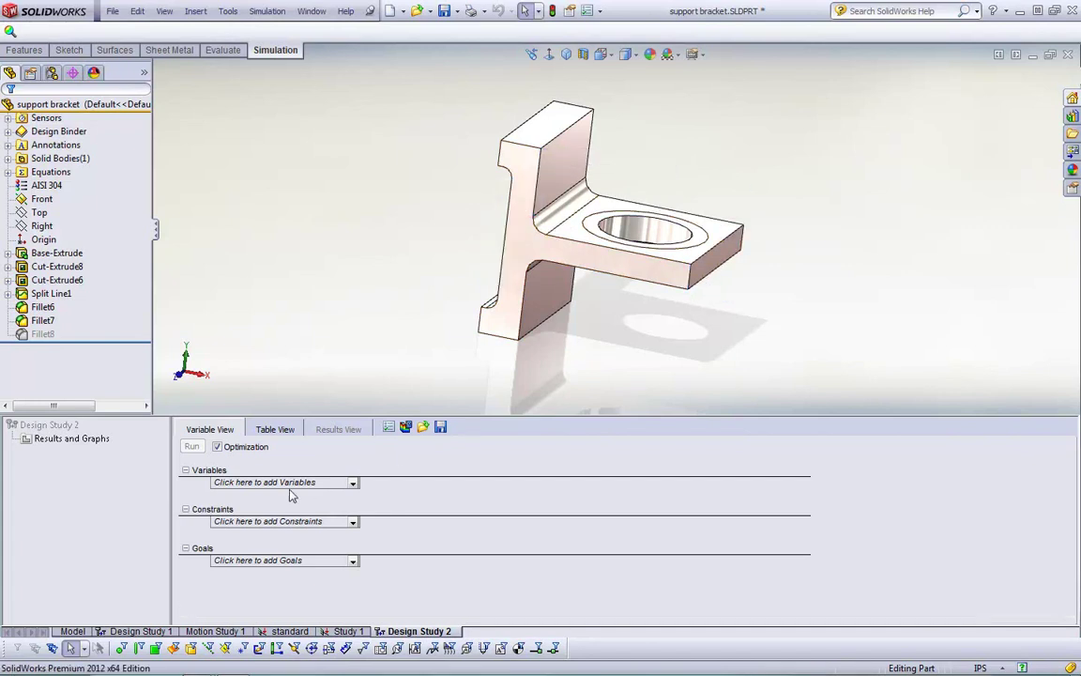
# Turn off optimization and vary thk as a range from 0.3125 to 1, step 0.125.
pyautogui.click(217, 446)
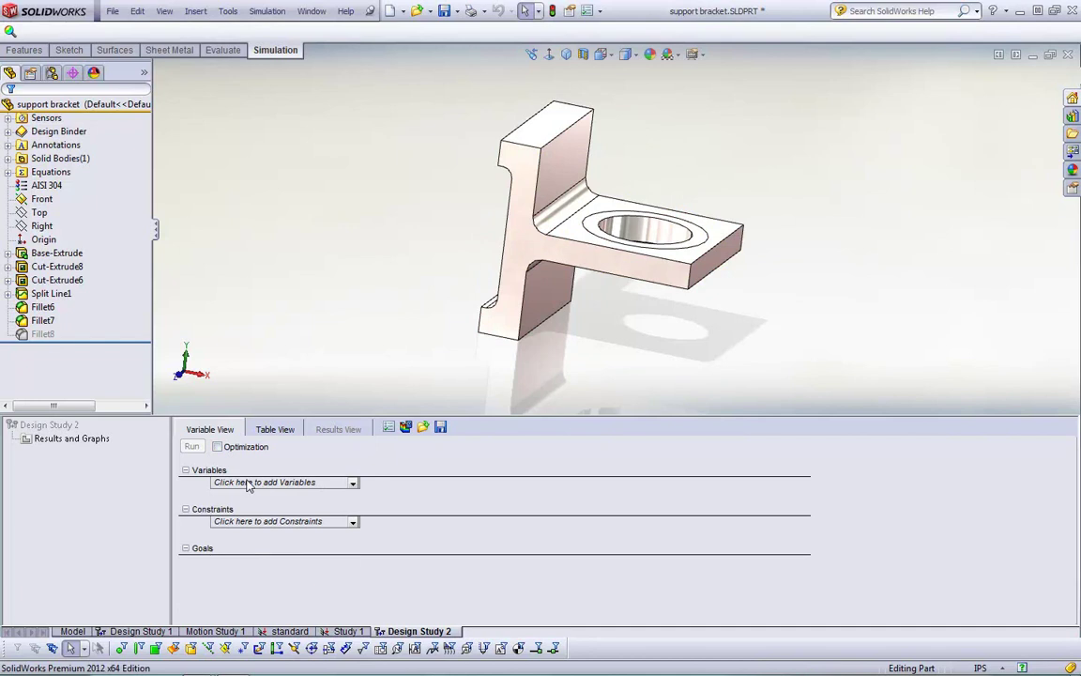
pyautogui.click(248, 482)
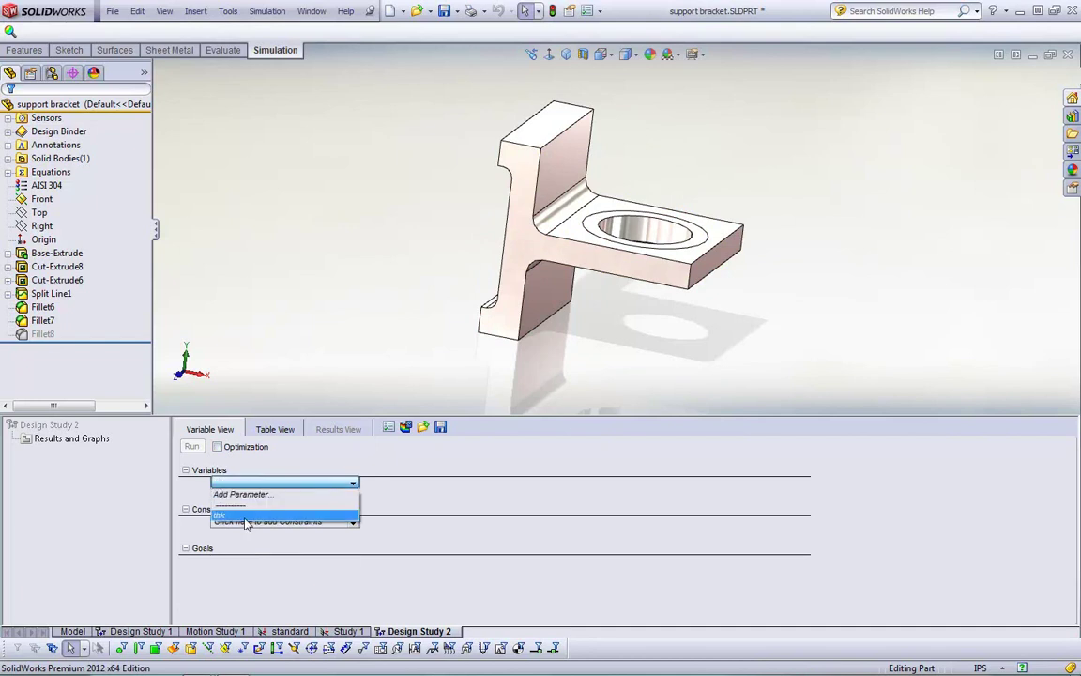
pyautogui.click(245, 517)
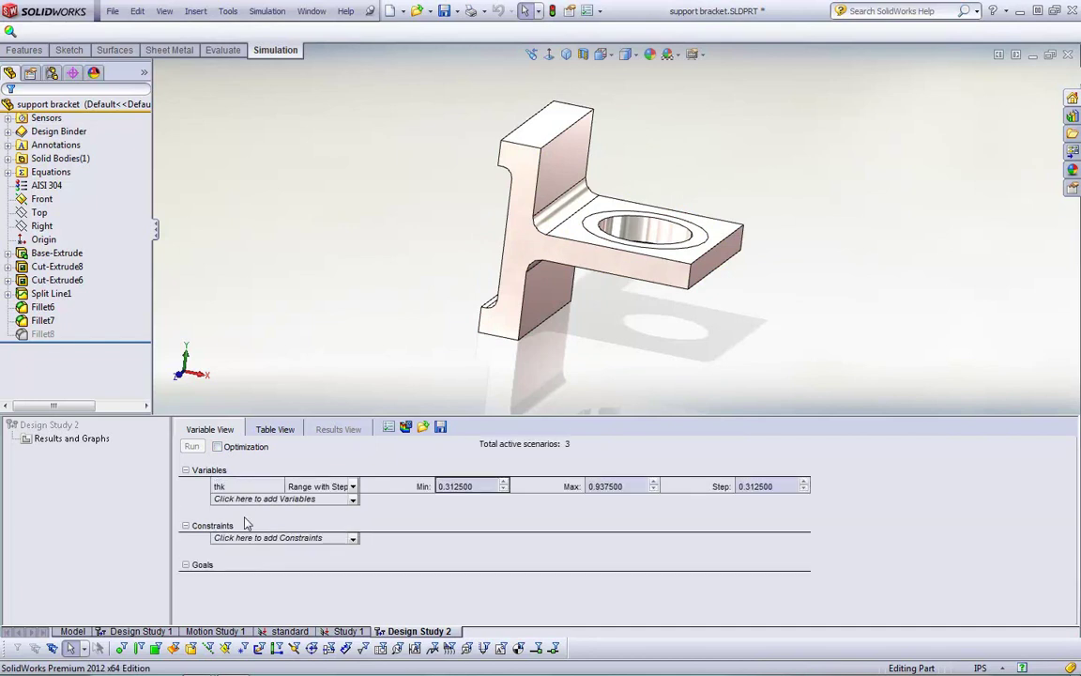
pyautogui.doubleClick(480, 486)
pyautogui.doubleClick(627, 486)
pyautogui.write('1')
pyautogui.doubleClick(769, 487)
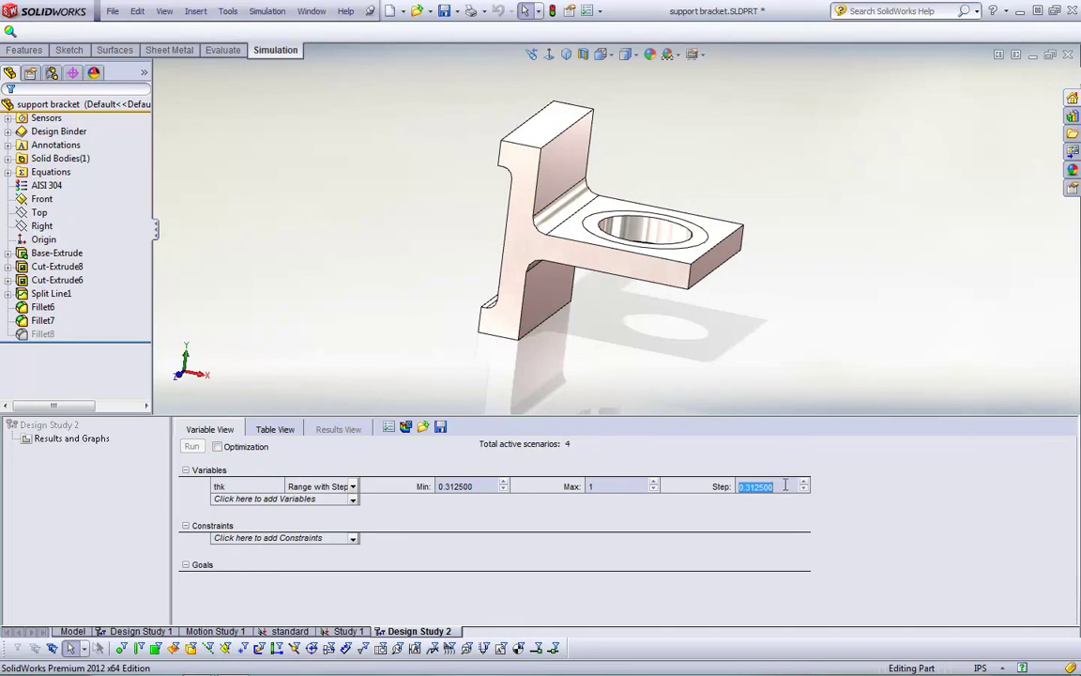
pyautogui.press('BackSpace')
# Define a Simulation Data sensor using factor of safety from the material's limit strength.
pyautogui.click(308, 541)
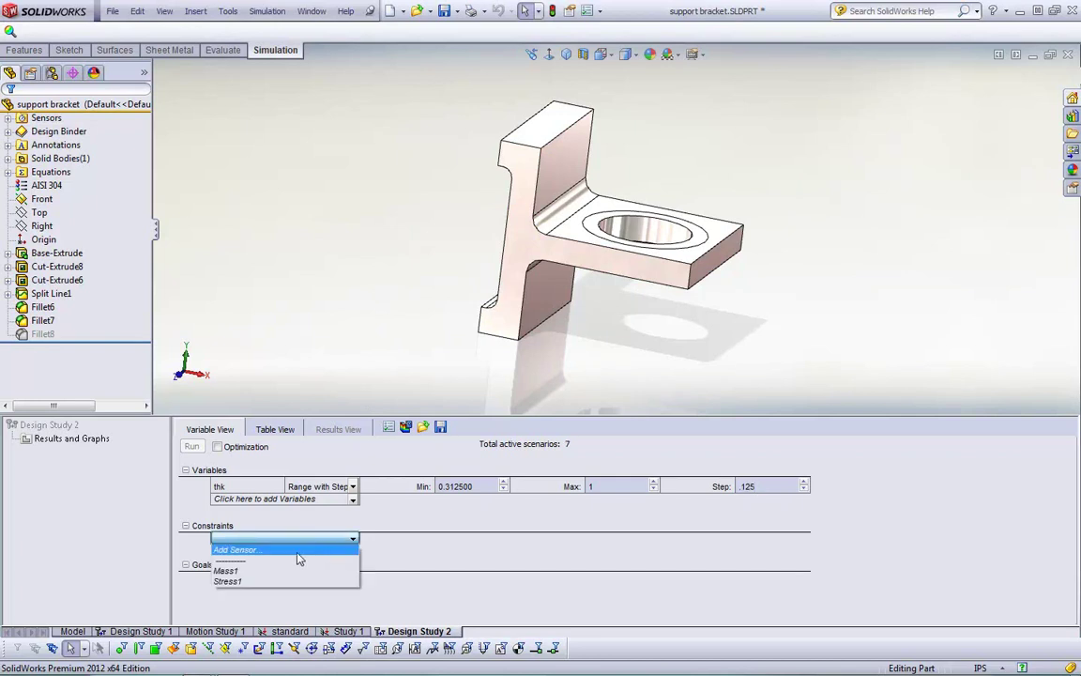
pyautogui.click(298, 551)
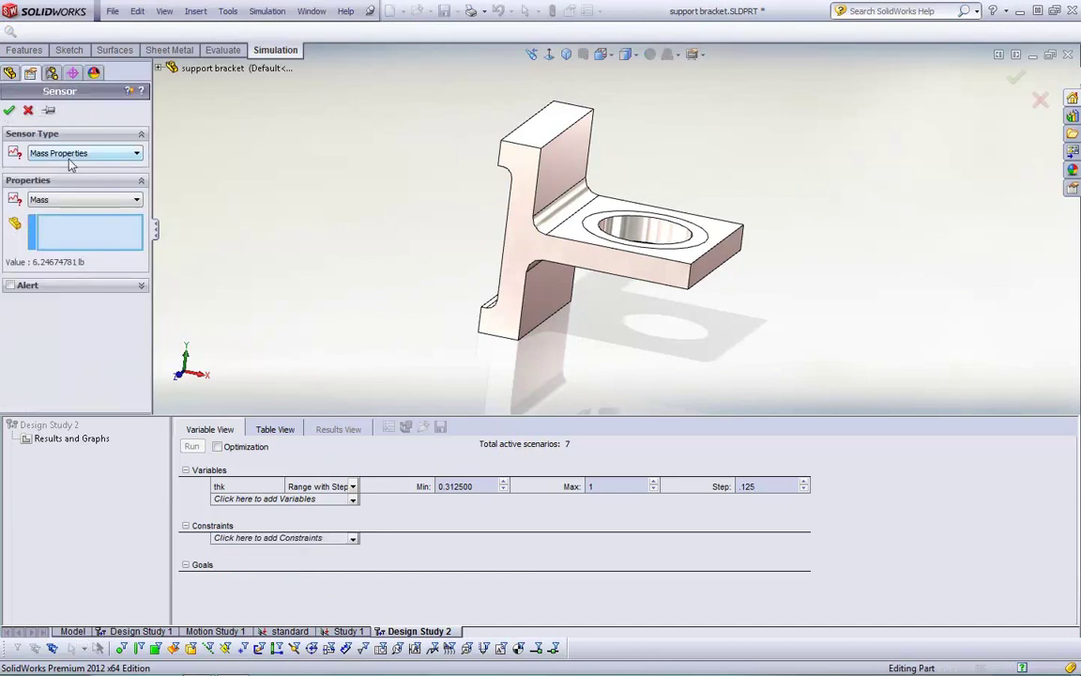
pyautogui.click(94, 153)
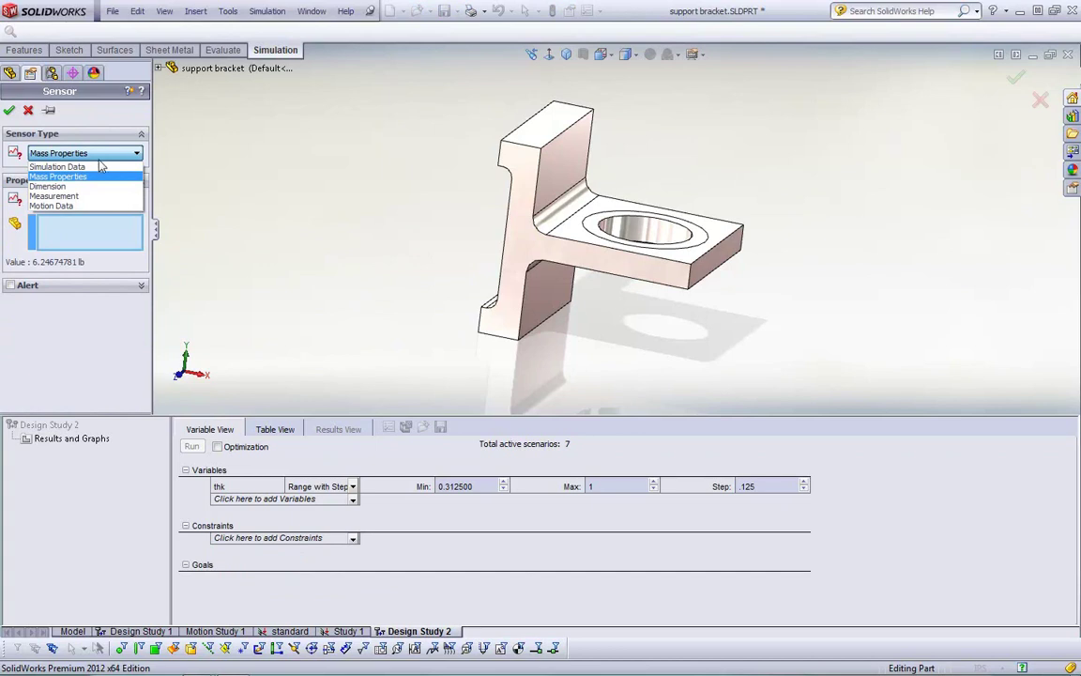
pyautogui.click(70, 166)
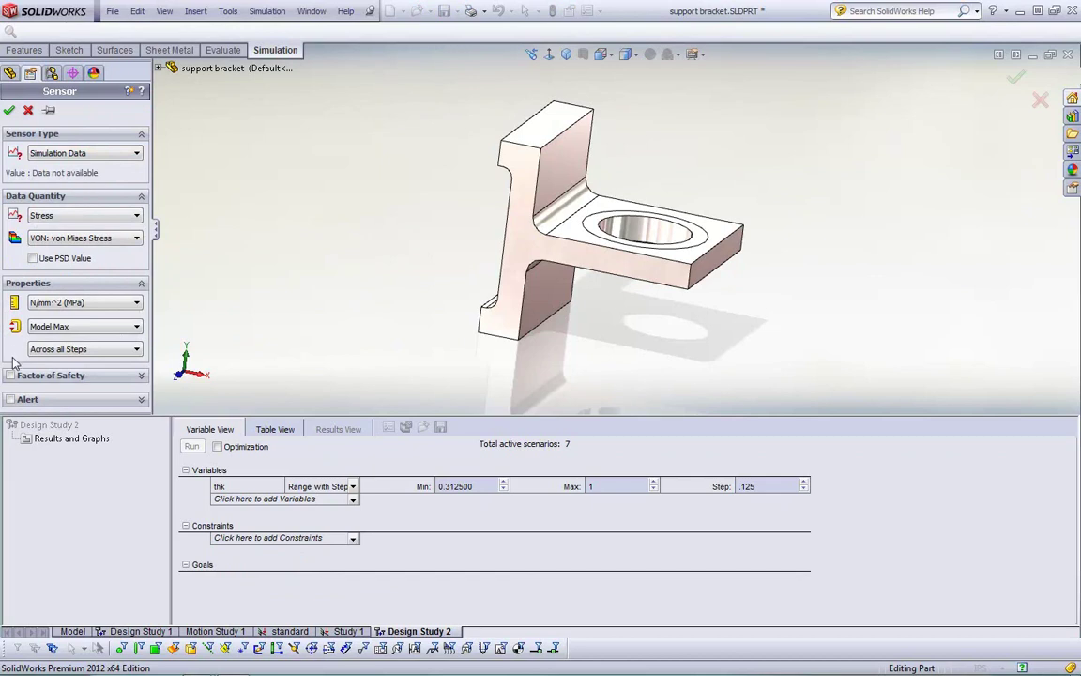
pyautogui.click(10, 374)
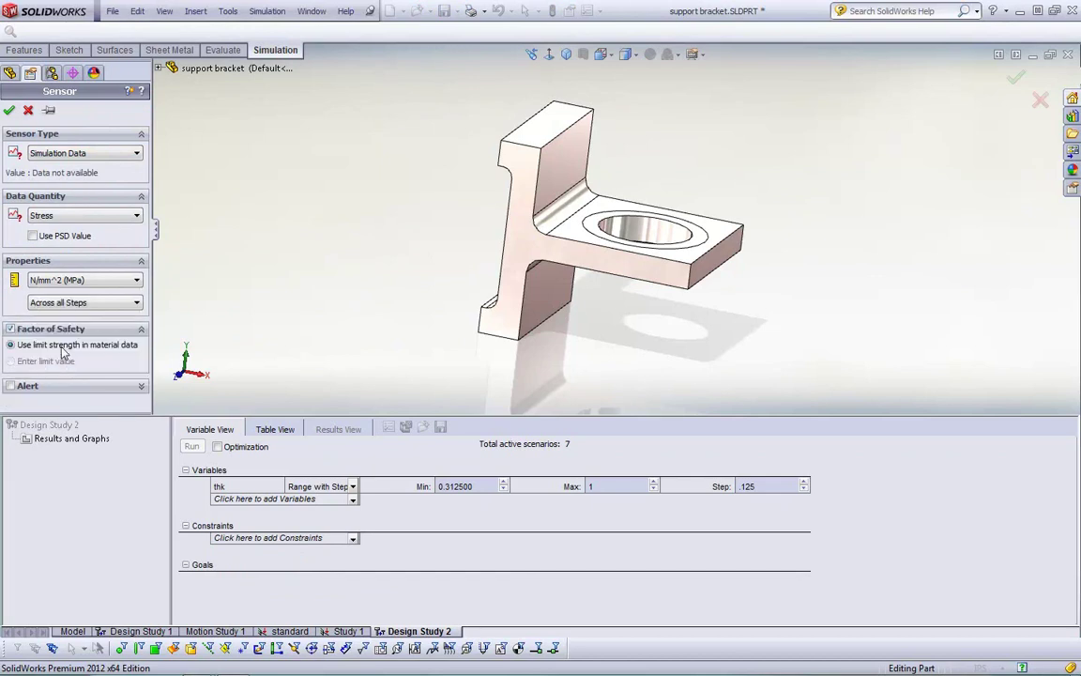
# Save the sensor and add Stress1 as a constraint with a minimum of 1.5.
pyautogui.click(28, 110)
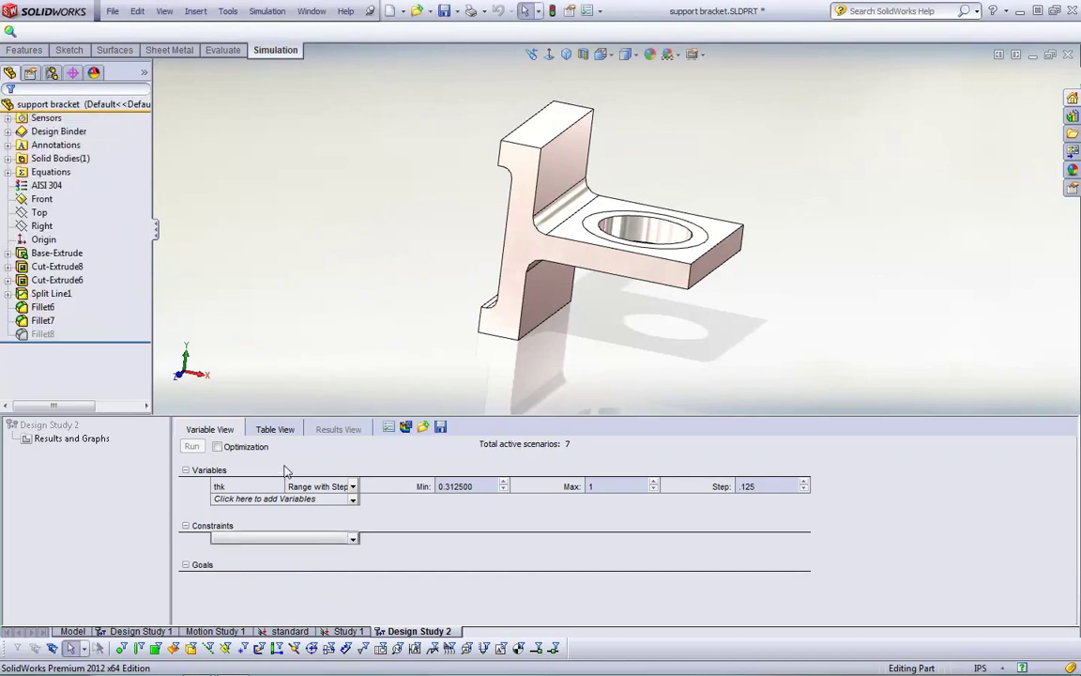
pyautogui.click(274, 537)
pyautogui.click(241, 583)
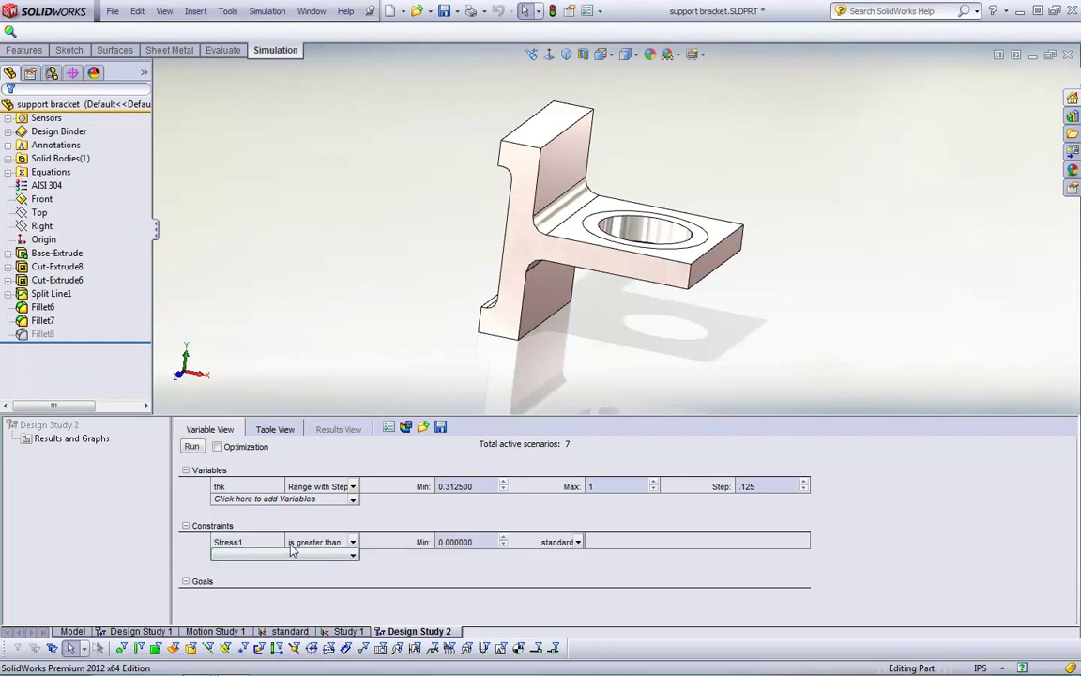
pyautogui.click(463, 542)
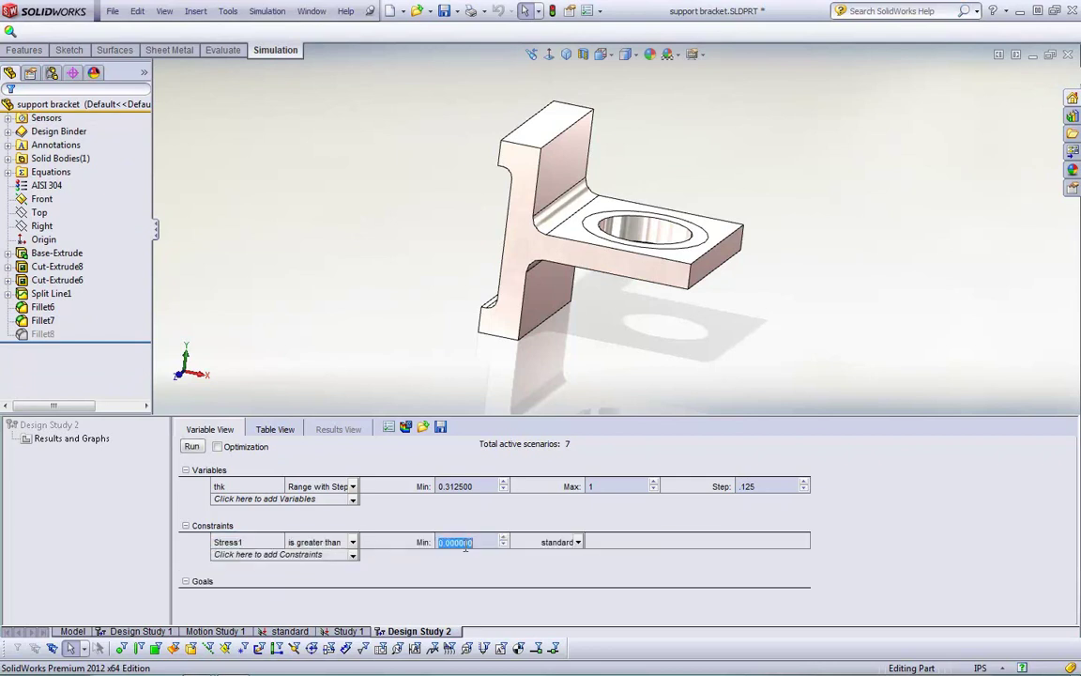
pyautogui.write('1.5')
# Add Mass1 to the study with its condition set to Monitor Only.
pyautogui.click(353, 555)
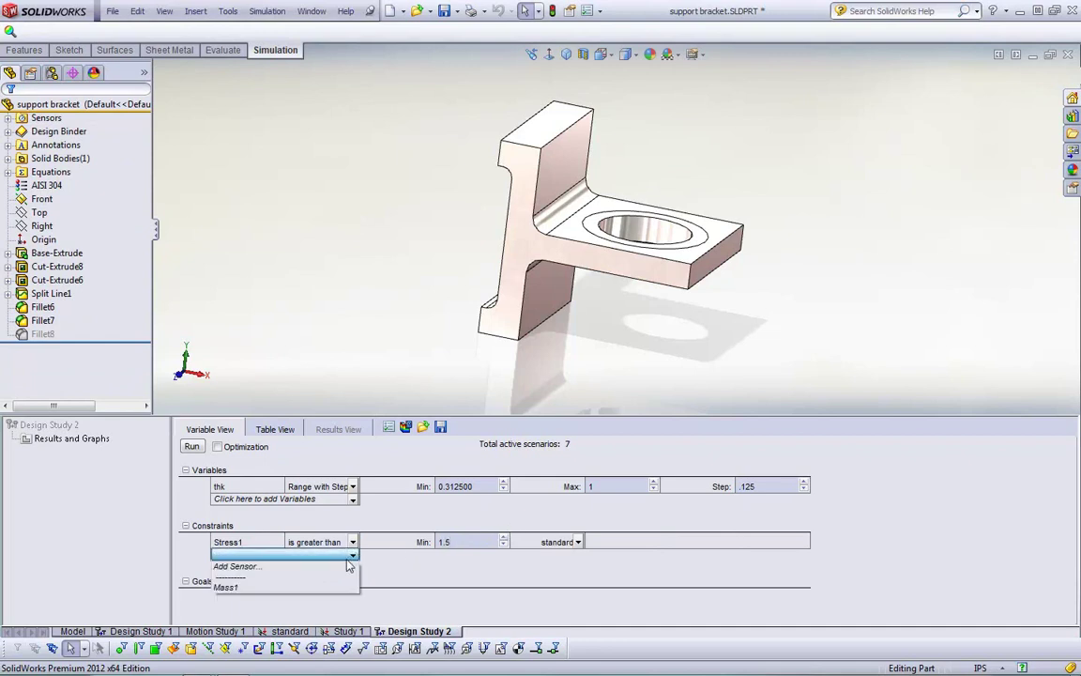
pyautogui.click(331, 586)
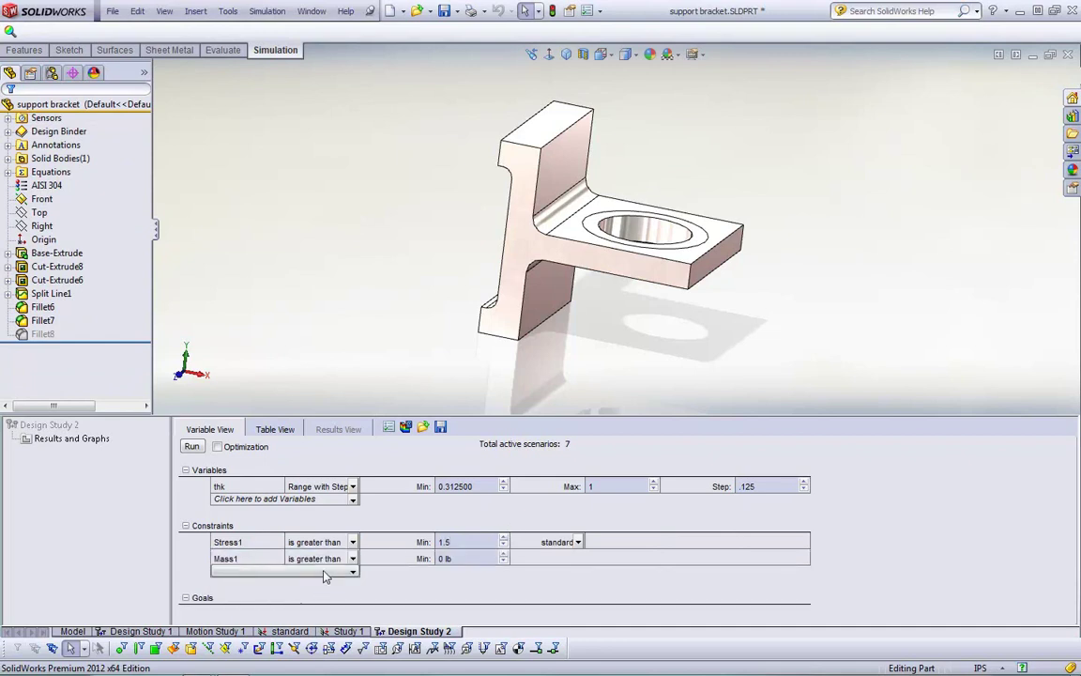
pyautogui.click(352, 559)
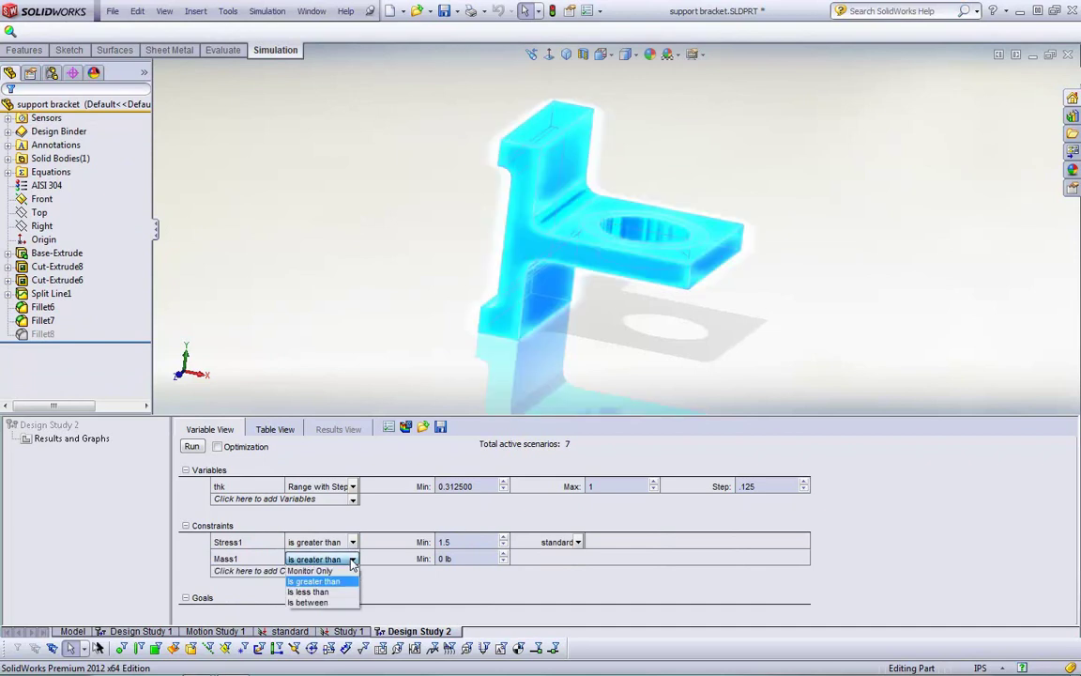
pyautogui.click(331, 571)
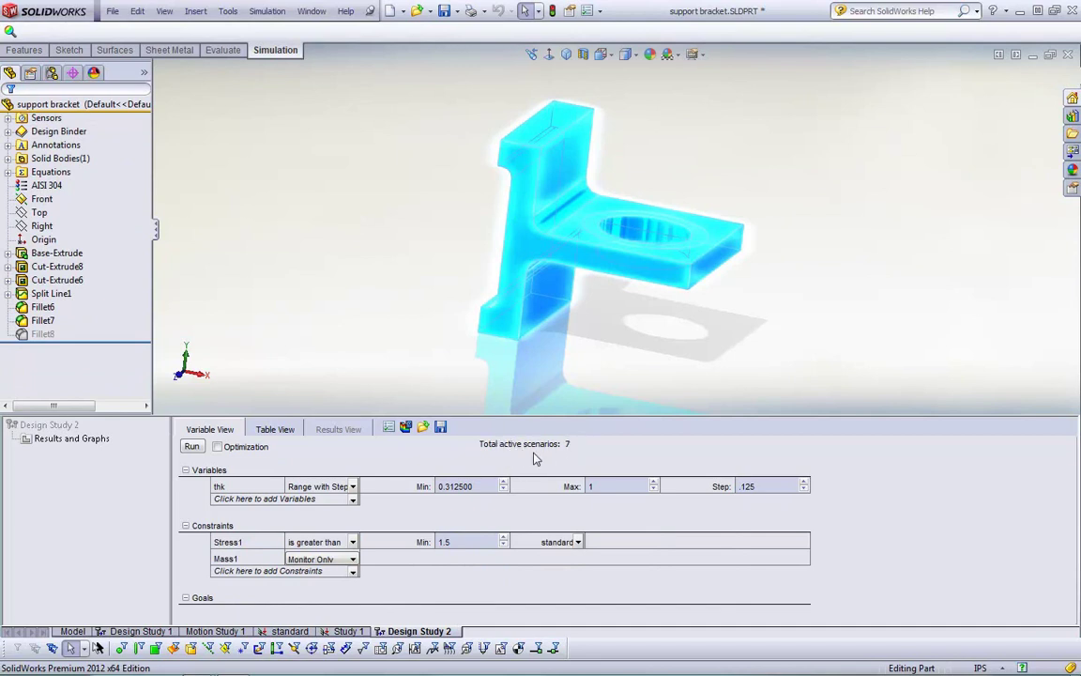
# Run Design Study 2 across all thickness scenarios.
pyautogui.click(192, 447)
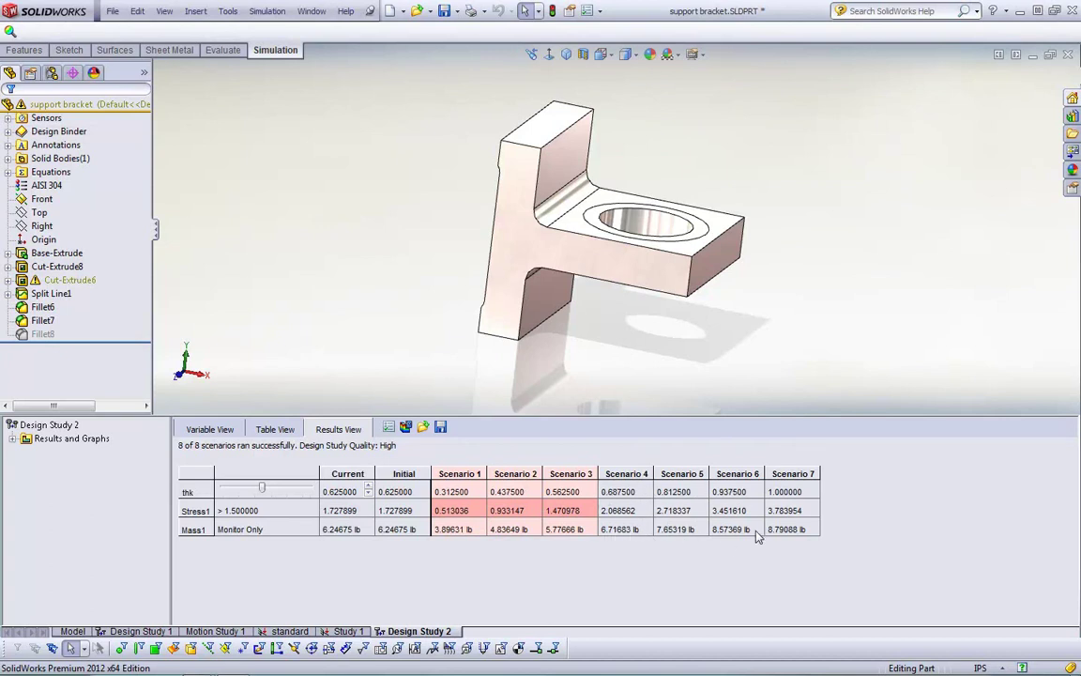
# Preview Scenarios 1, 3, 4, 5 and 6 on the bracket, ending on Scenario 4 (thk 0.6875).
pyautogui.click(625, 473)
pyautogui.click(580, 473)
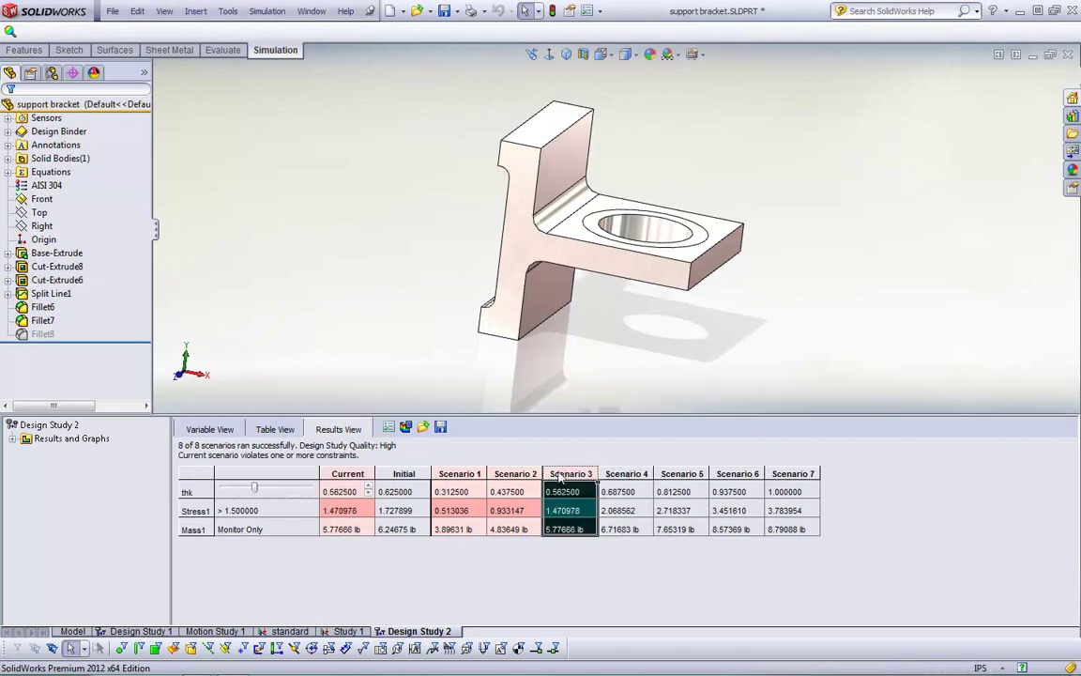
pyautogui.click(511, 473)
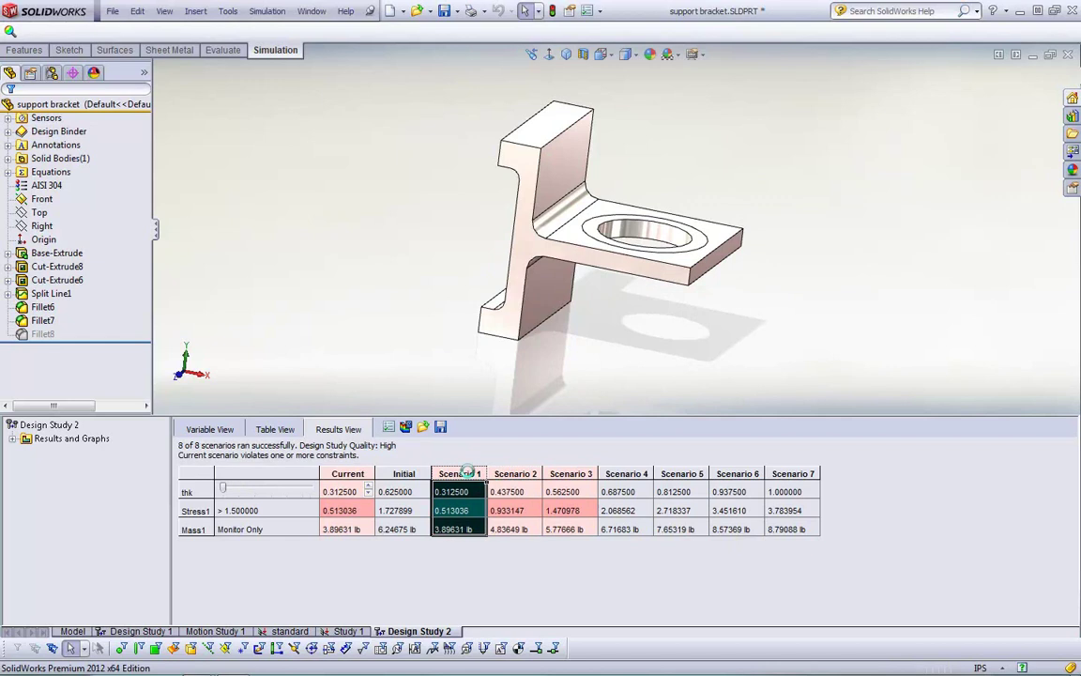
pyautogui.click(567, 473)
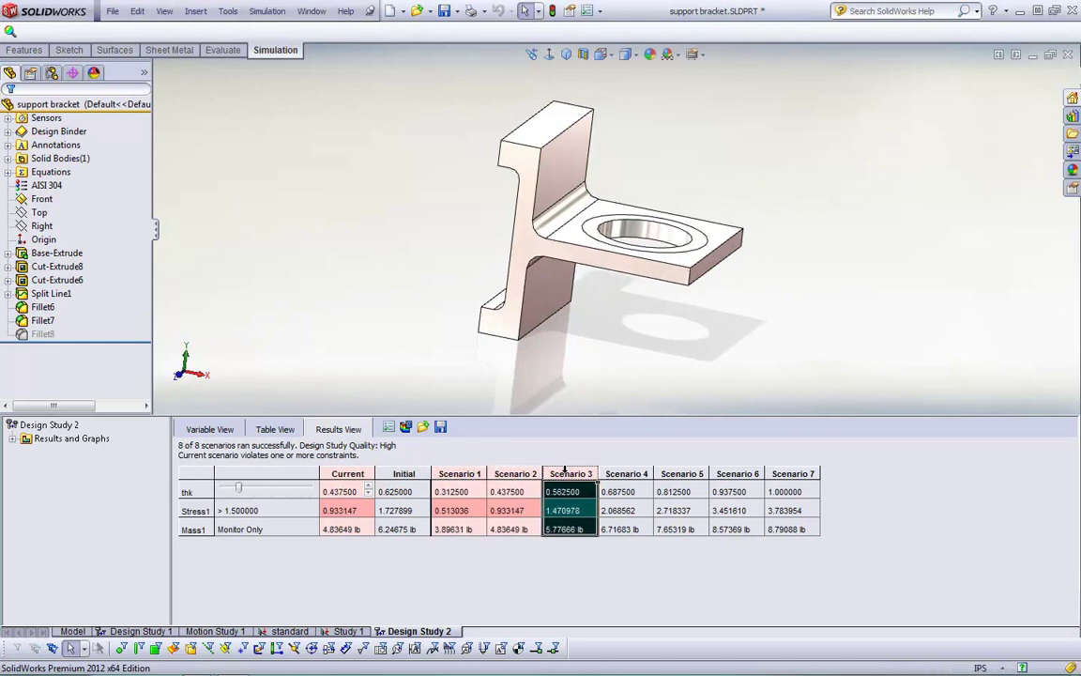
pyautogui.click(619, 473)
pyautogui.click(676, 472)
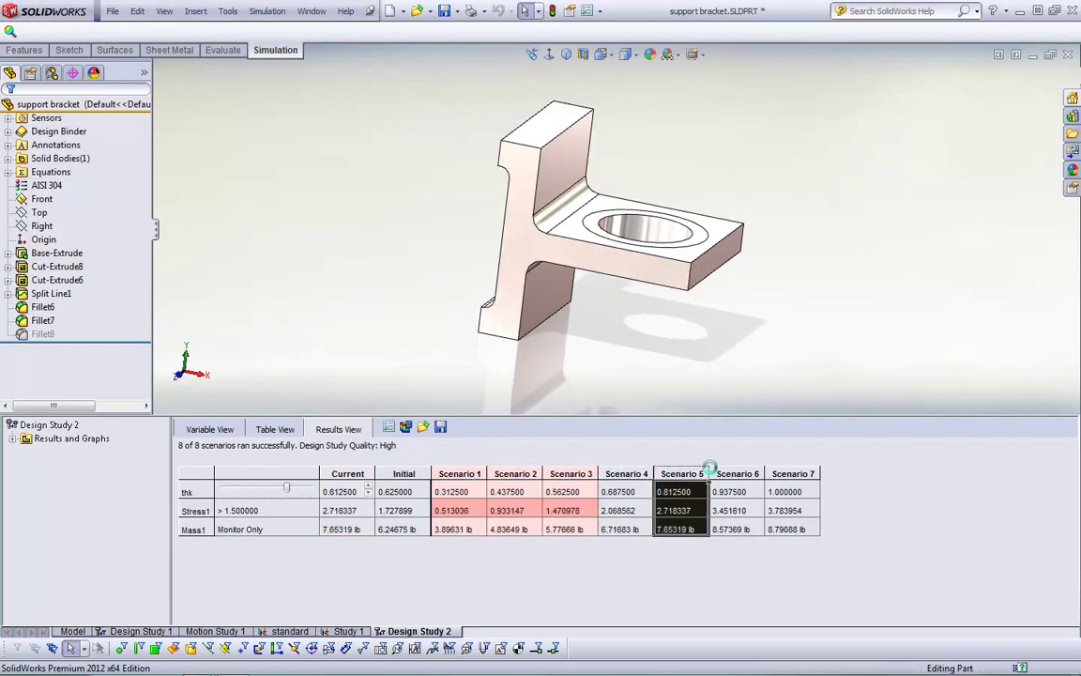
pyautogui.click(730, 472)
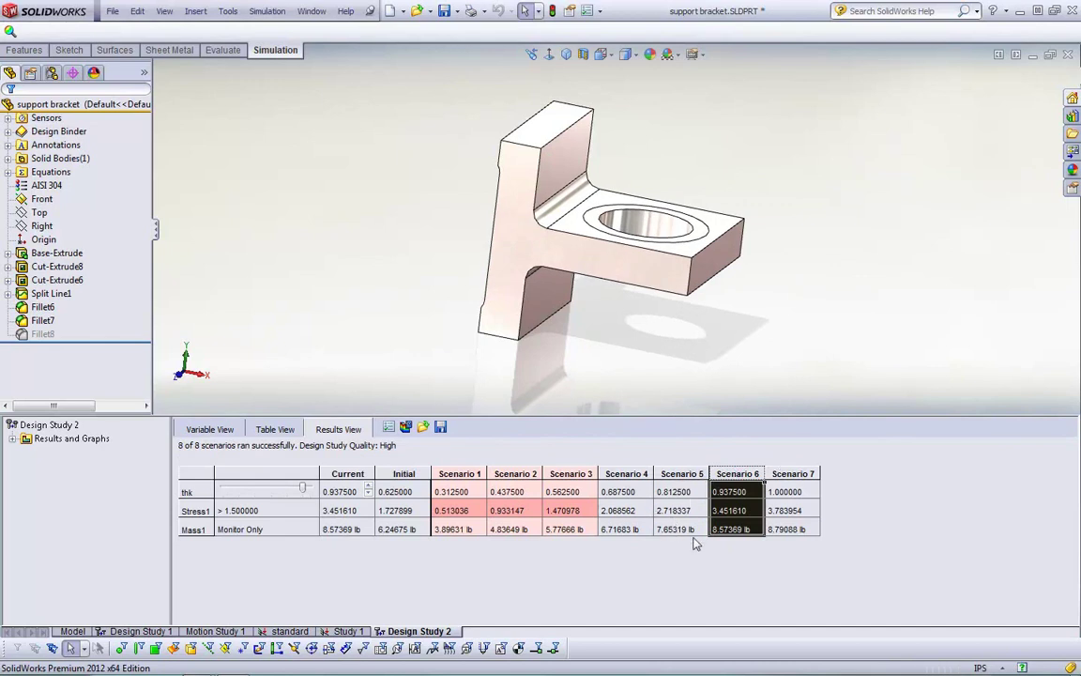
pyautogui.click(628, 474)
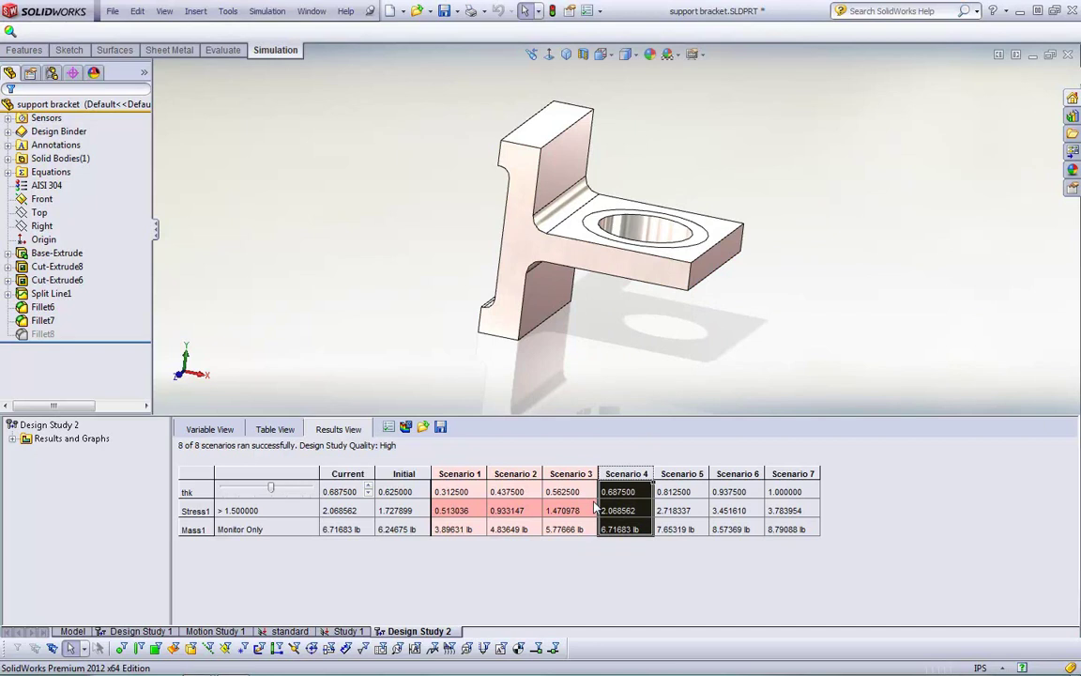
# Switch Design Study 2 from the results table back to its Variable View.
pyautogui.click(225, 432)
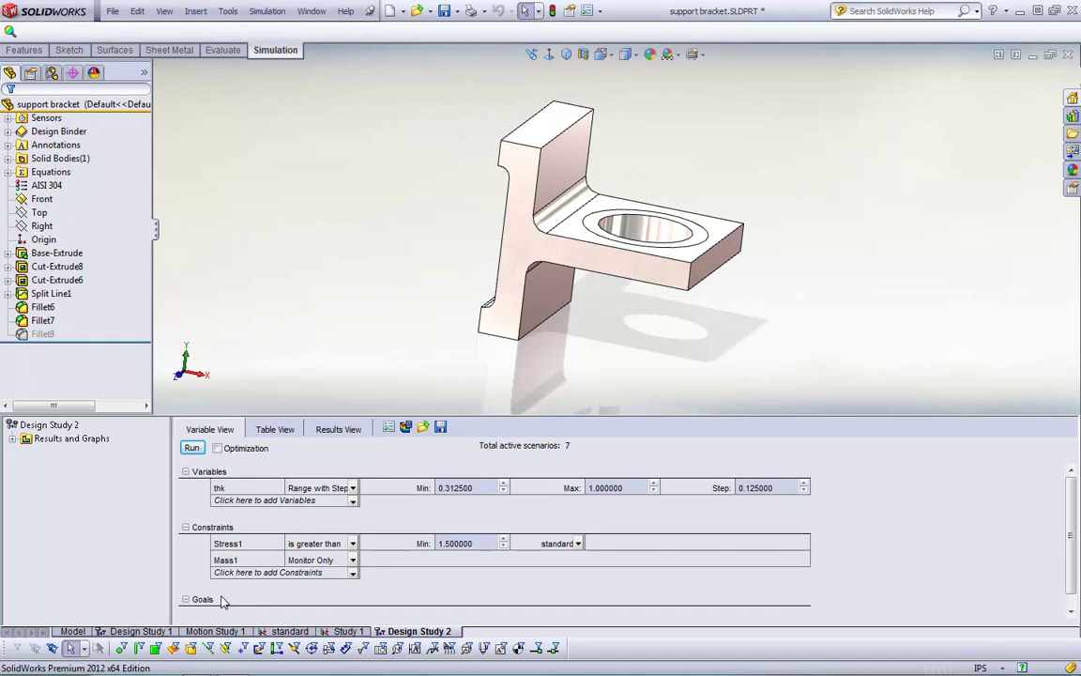
# Return to the Design Study 2 results table comparing thk, Stress1 and Mass1 across all seven scenarios.
pyautogui.click(339, 431)
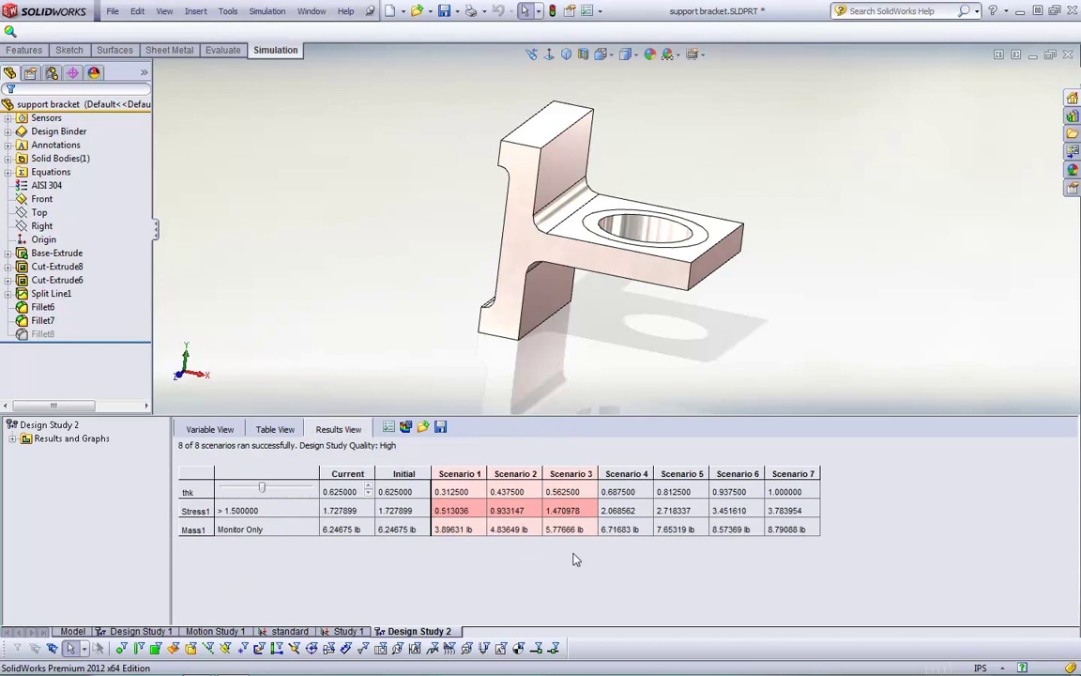